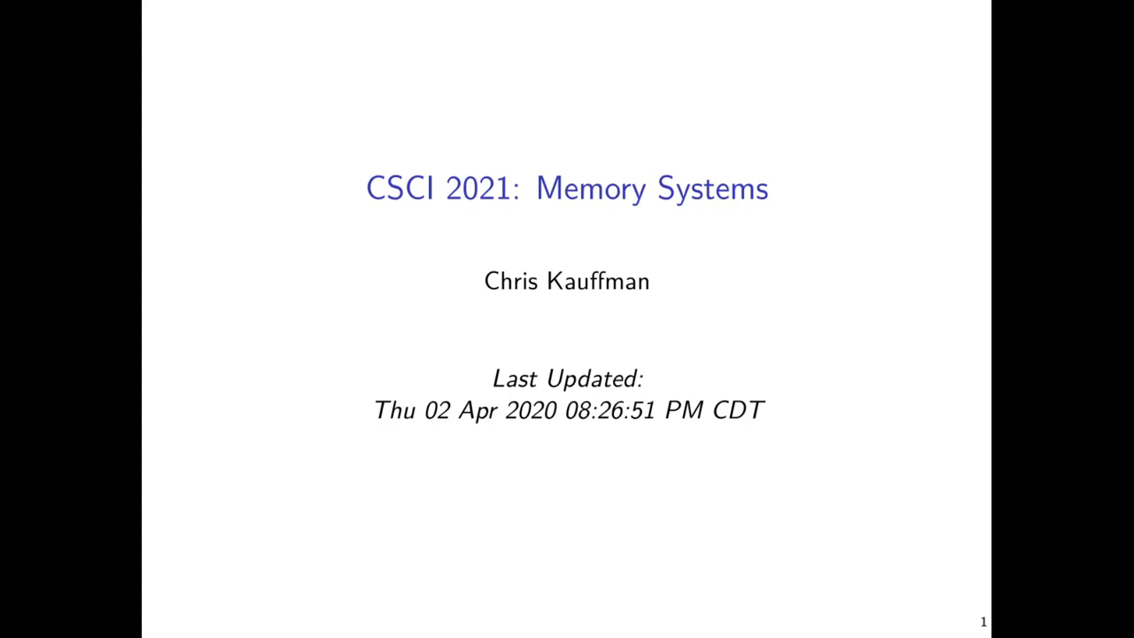
Step: Advance from the Memory Systems title slide to slide 2, Logistics (readings, goals, HW09)
key("space")
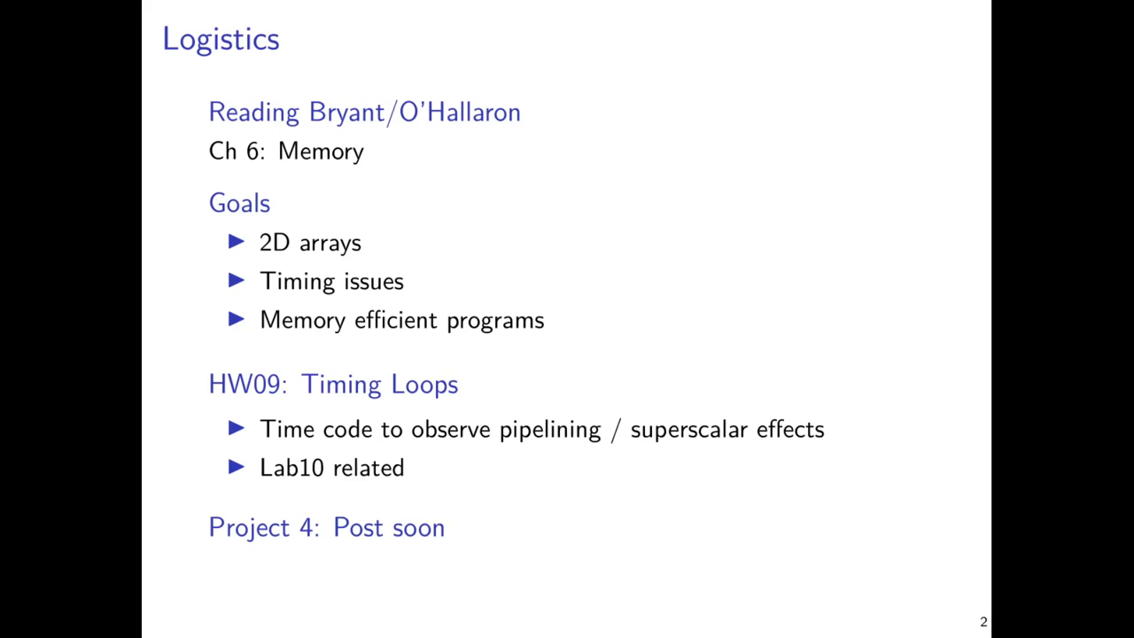
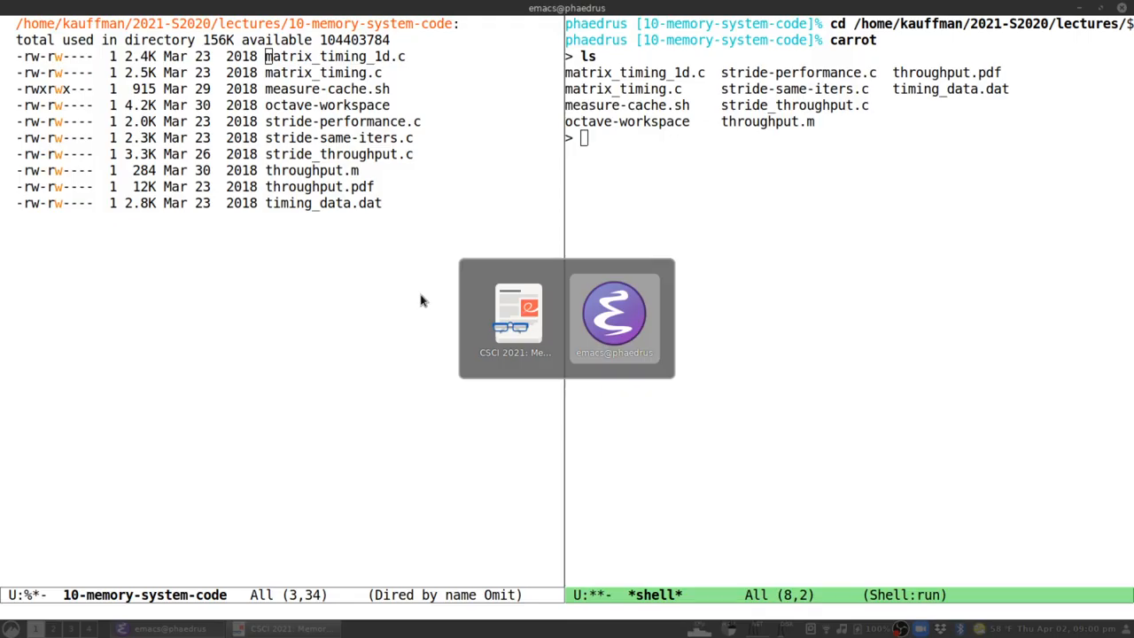
Step: At the shell prompt, compile with 'gcc -Og -o matrix_timing matrix_timing.c'
key("Up")
key("Up")
key("Up")
key("alt+shift+greater")
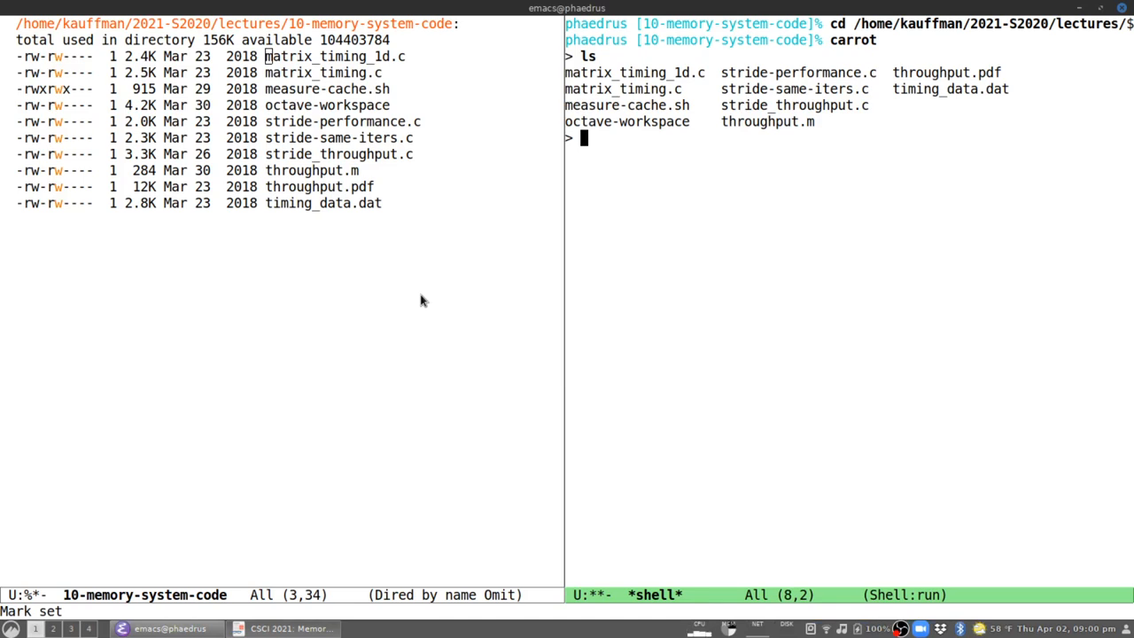
type("gcc -Og -o ")
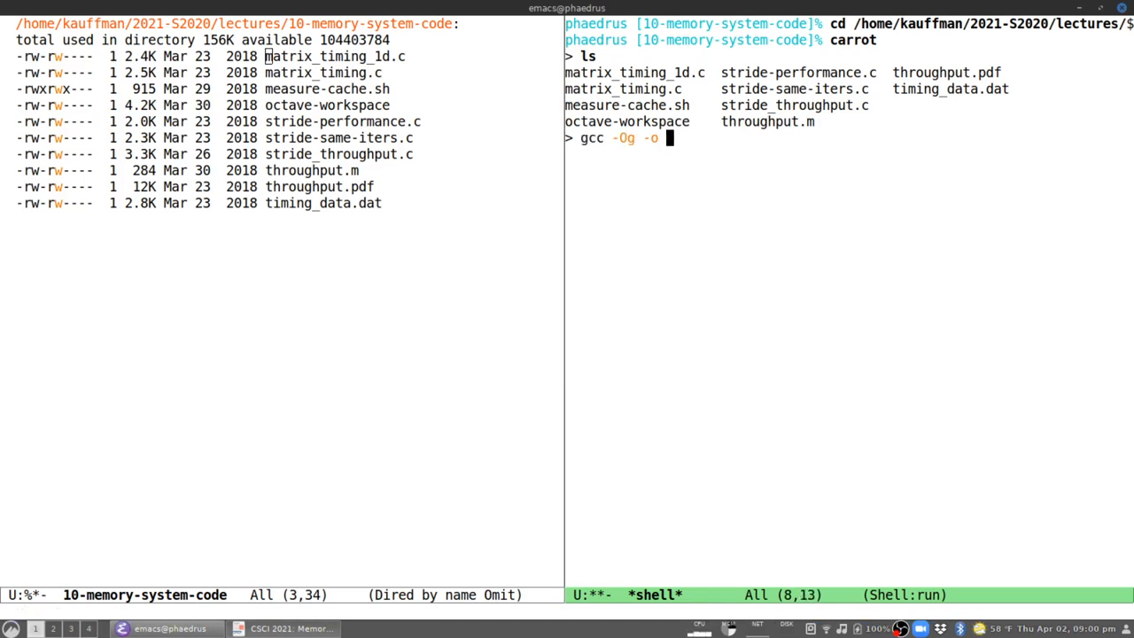
type("matr")
key("Tab")
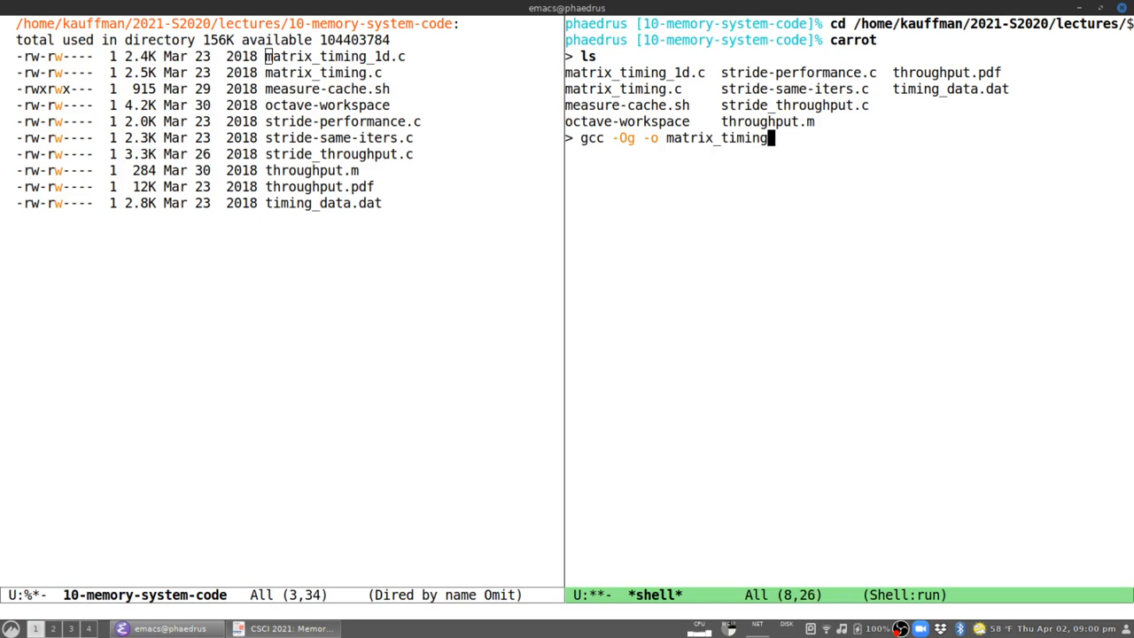
type(" mat")
key("Tab")
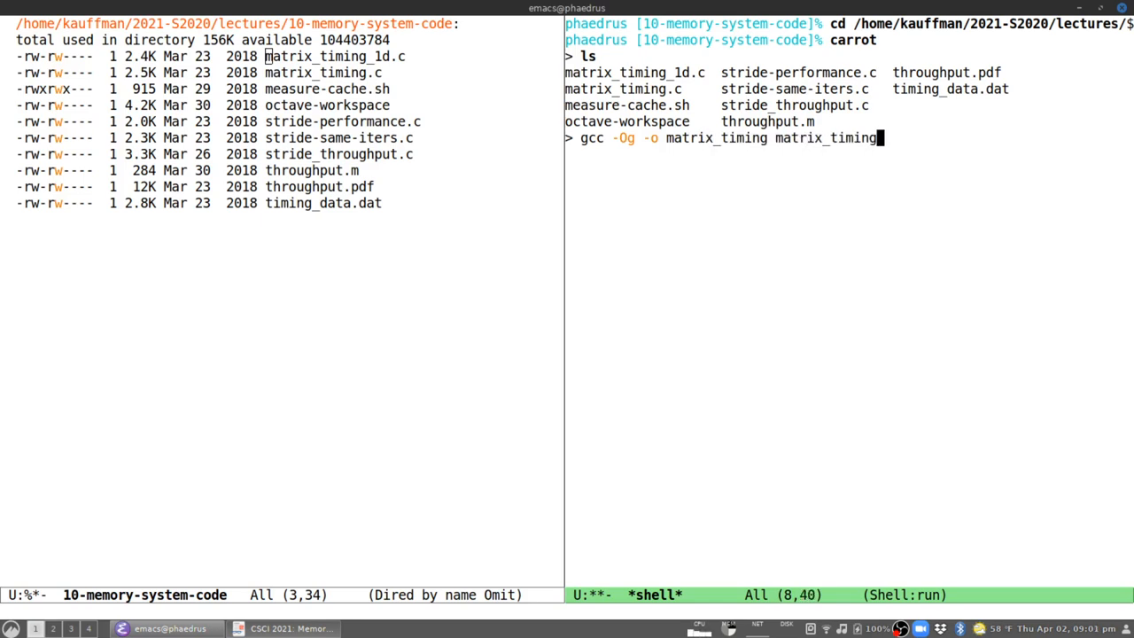
type(".c")
key("Return")
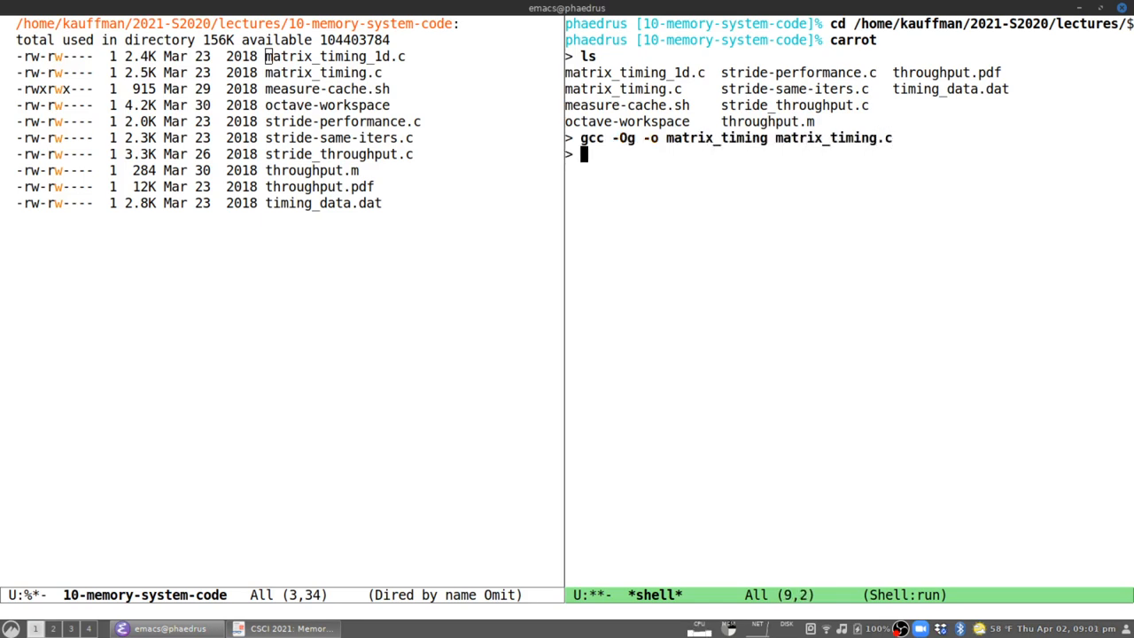
type("./matrix_tim")
key("Tab")
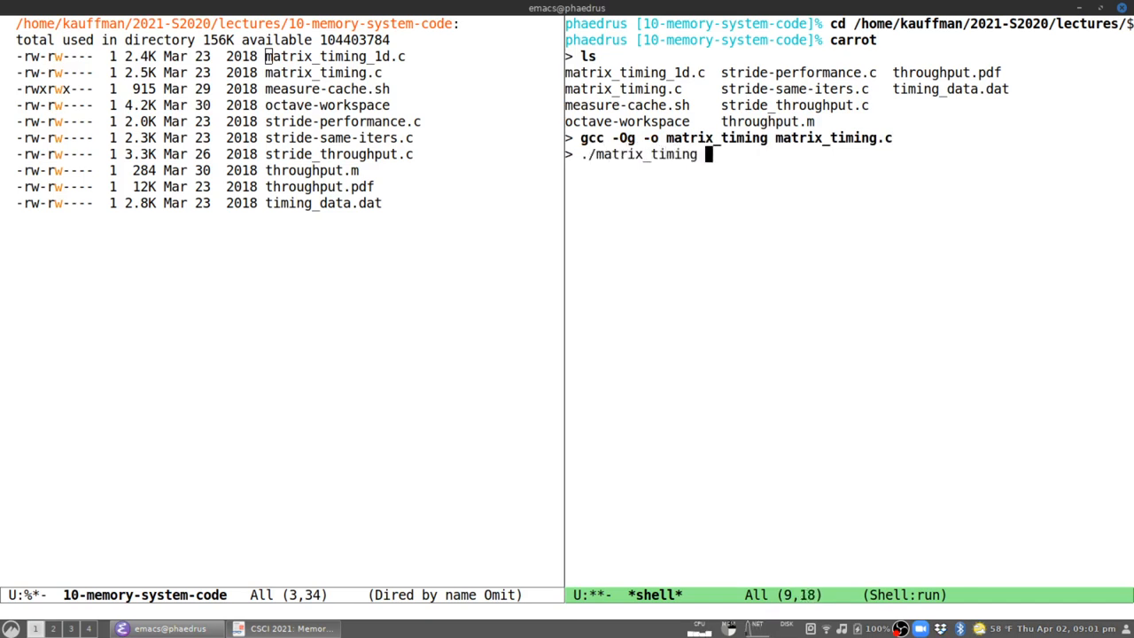
type("50000")
key("Left")
key("Left")
key("Left")
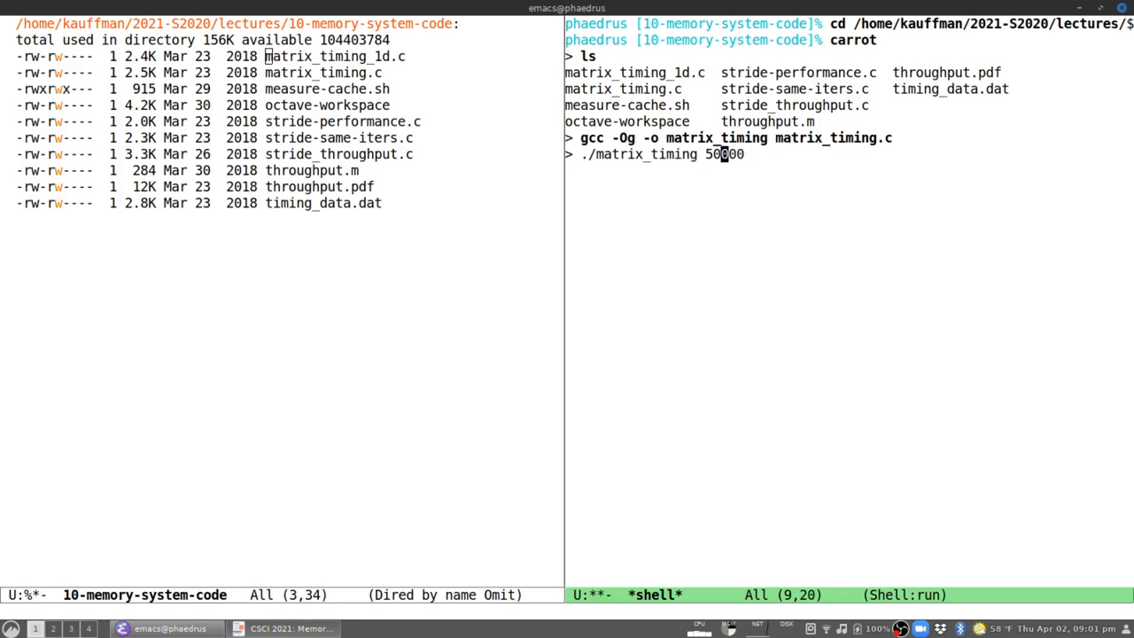
key("End")
type("10000")
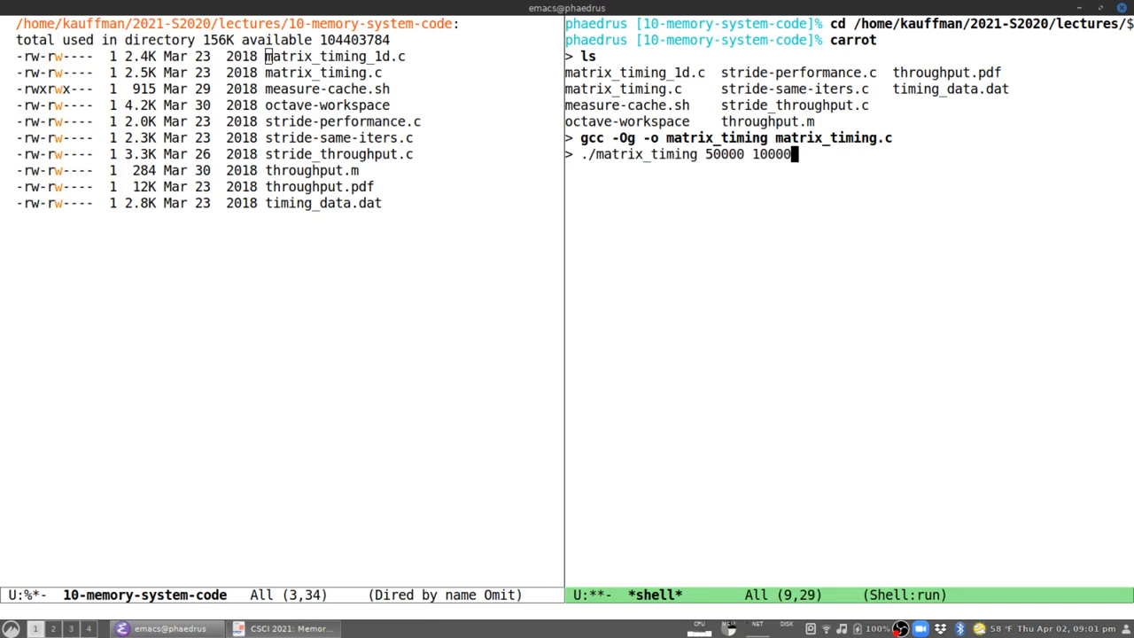
key("Return")
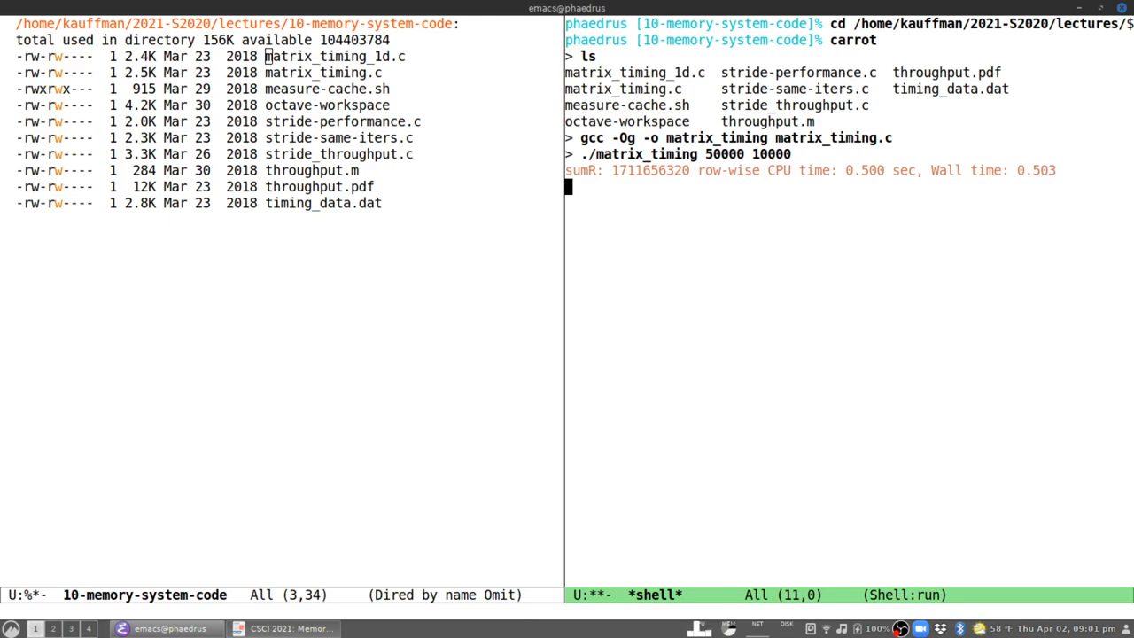
Step: Inspect the output: row-wise 0.500 s versus column-wise 14.657 s CPU time
key("Up")
key("Up")
key("alt+f")
key("alt+f")
key("alt+f")
key("alt+f")
key("Down")
key("alt+b")
key("alt+b")
key("Up")
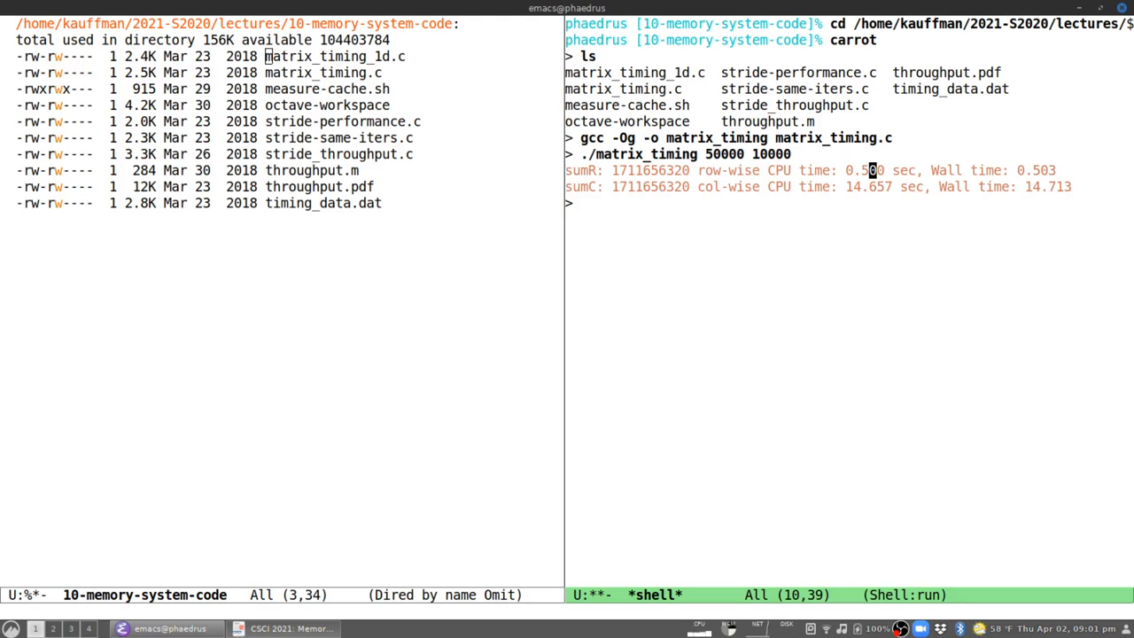
key("ctrl+a")
left_click(716, 170)
left_click(763, 186)
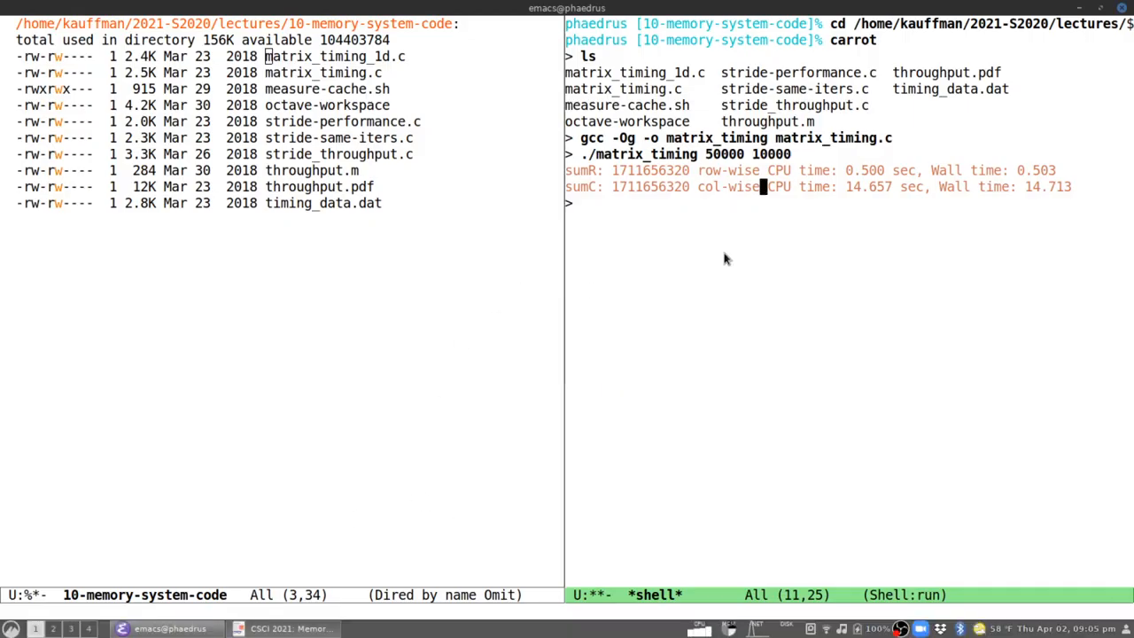
left_click(881, 170)
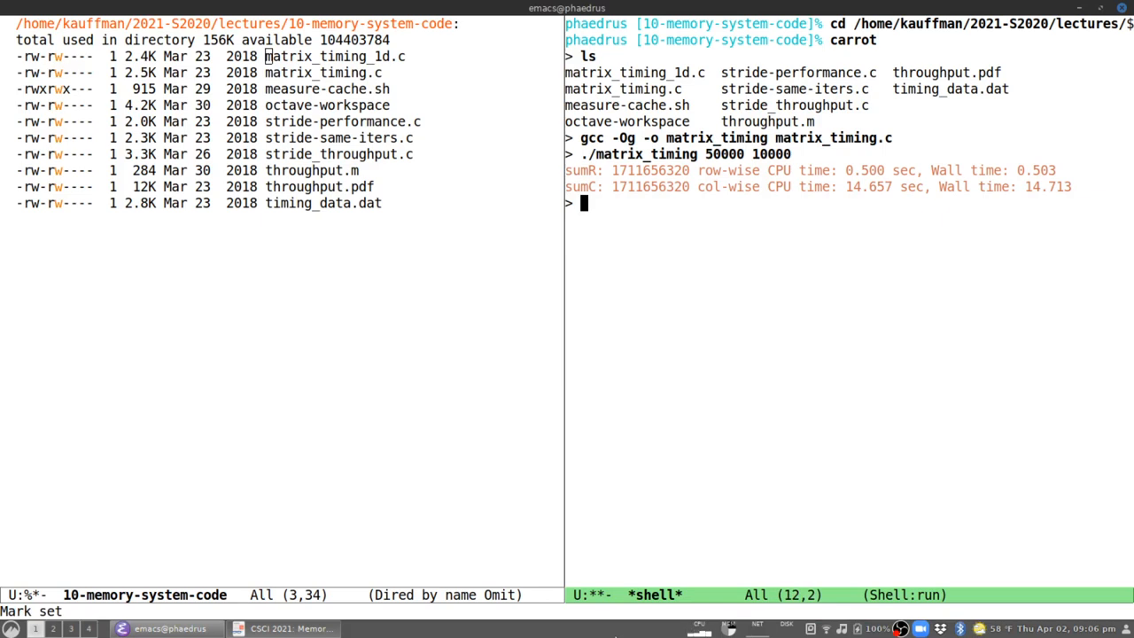
type("ping")
type("amazo")
key("BackSpace")
key("BackSpace")
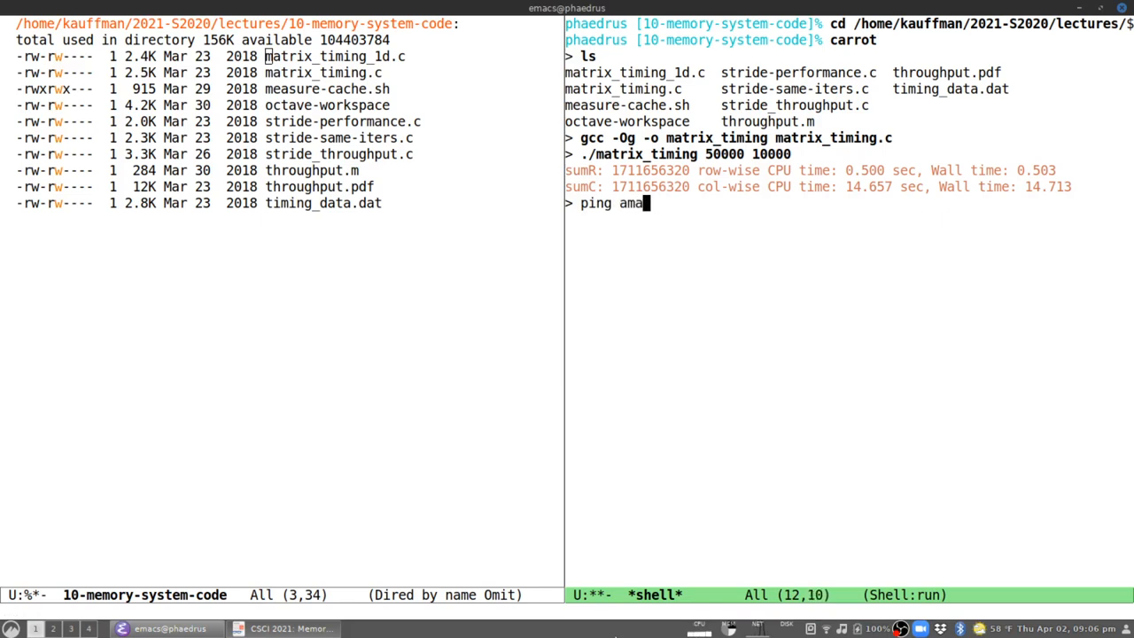
type("zon.com")
key("Return")
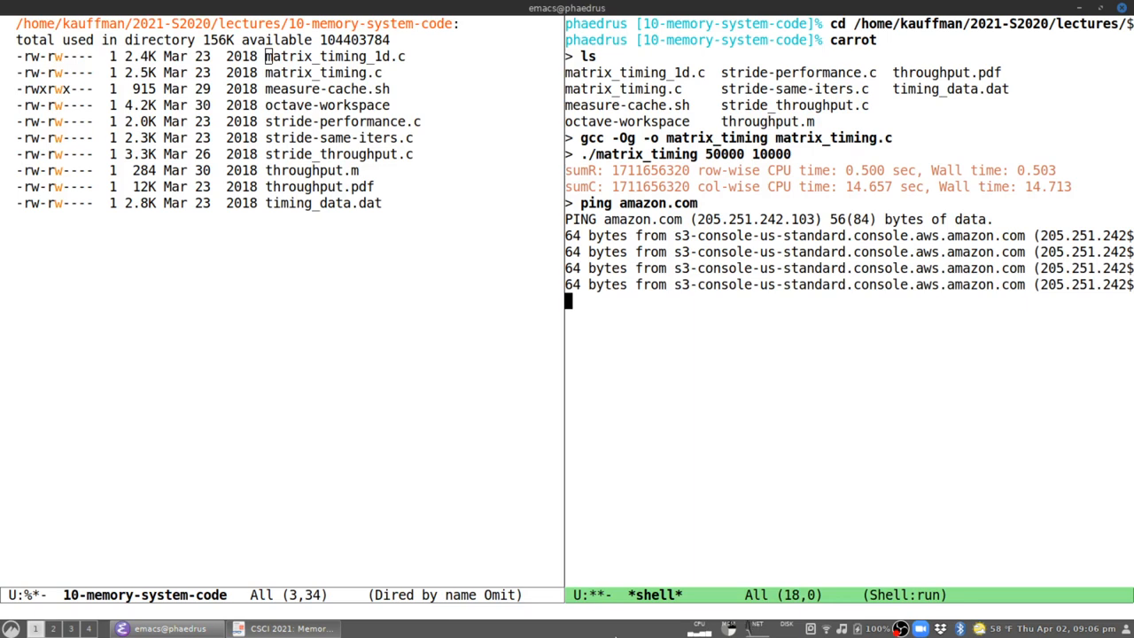
key("ctrl+c")
key("ctrl+c")
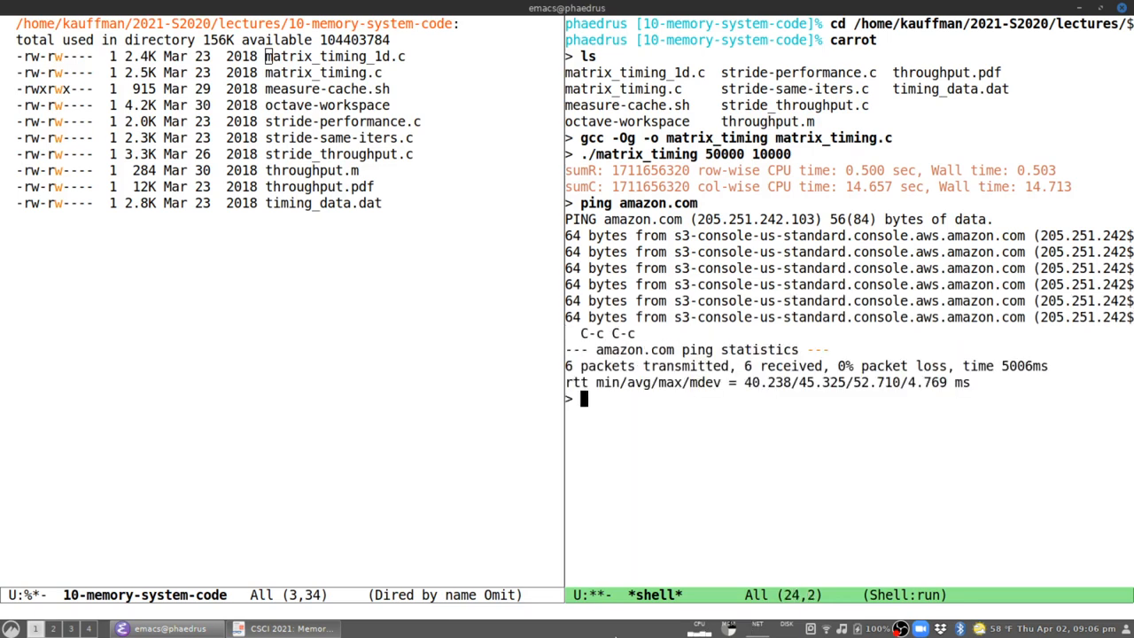
key("alt+p")
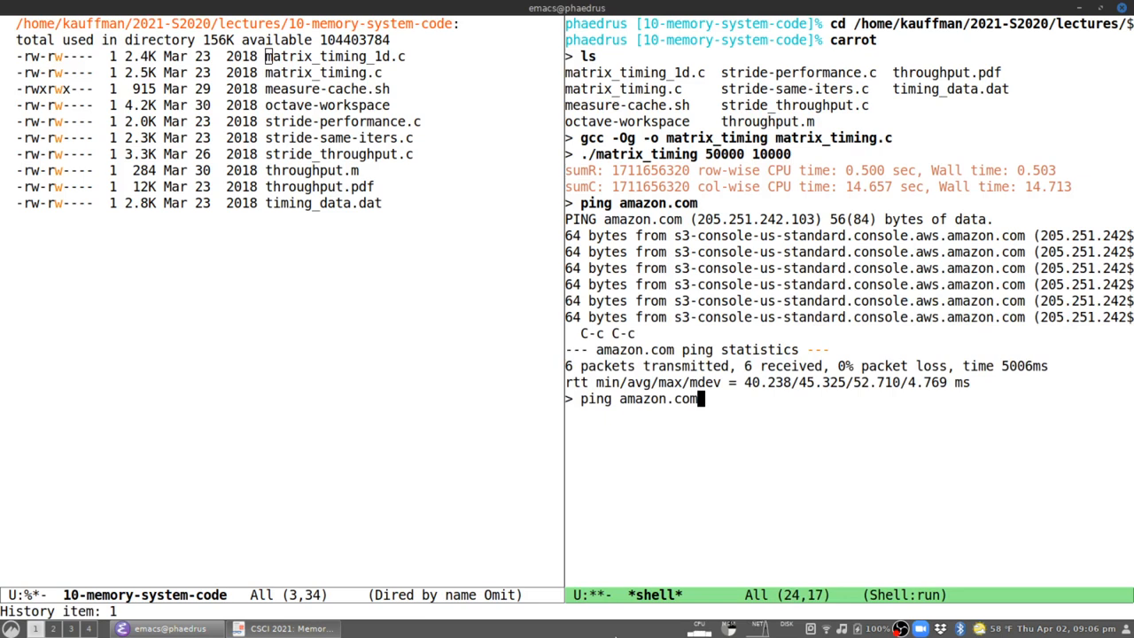
key("ctrl+a")
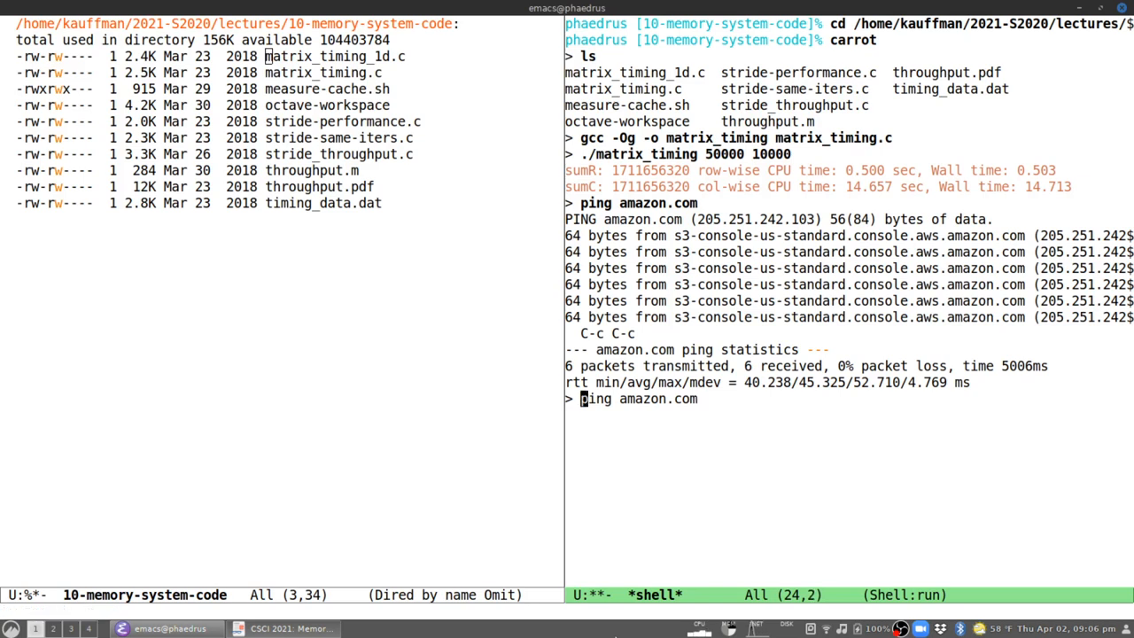
type("time")
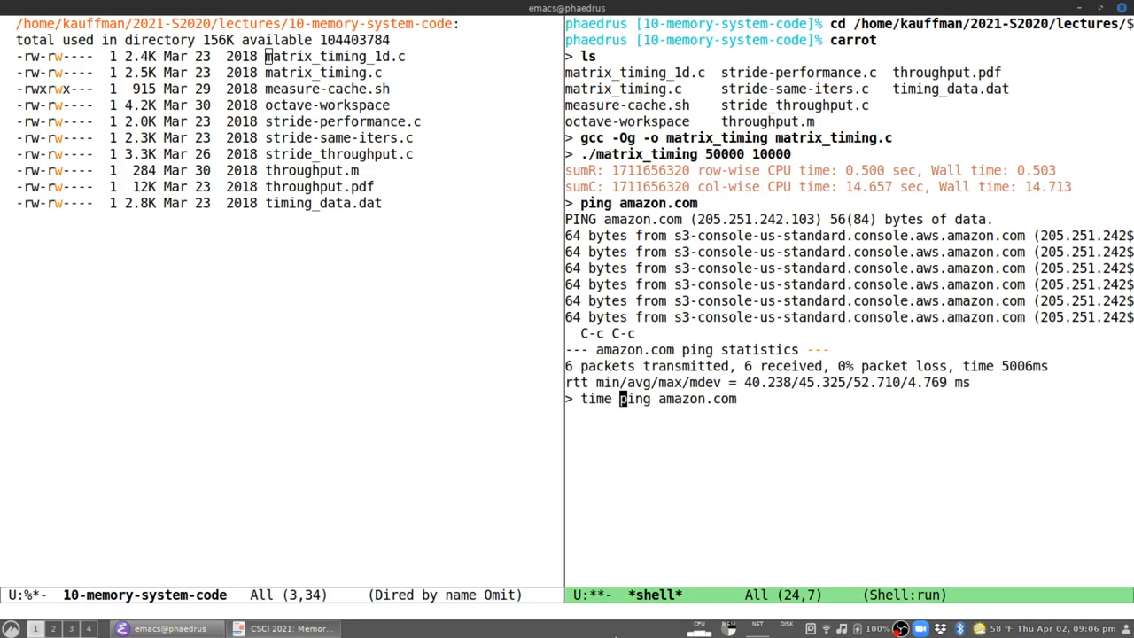
key("Return")
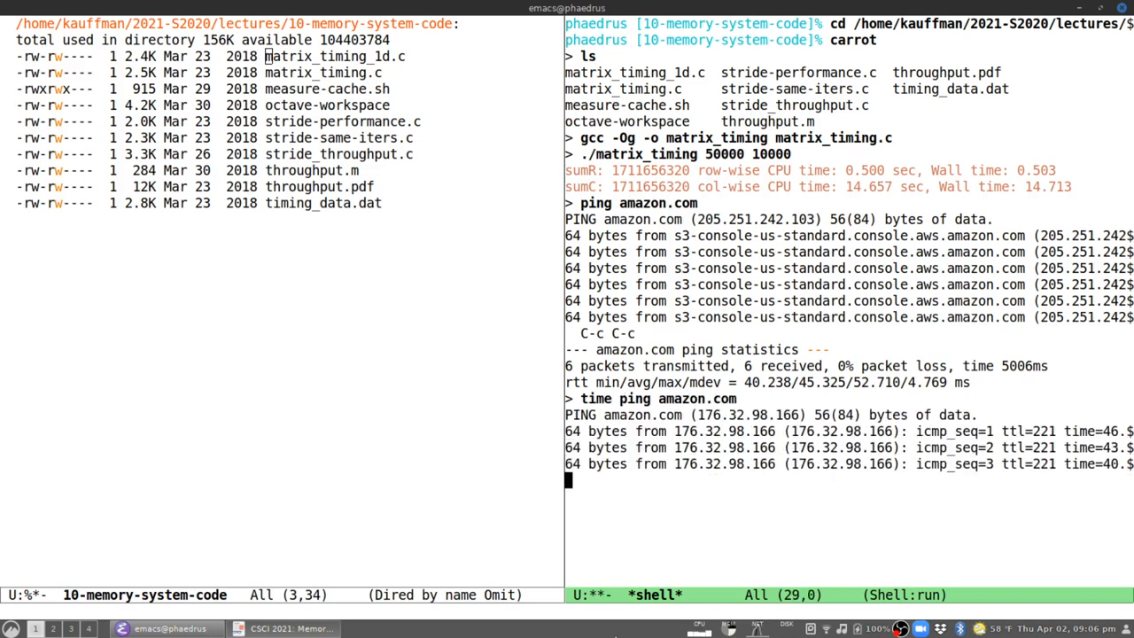
key("ctrl+c")
key("ctrl+c")
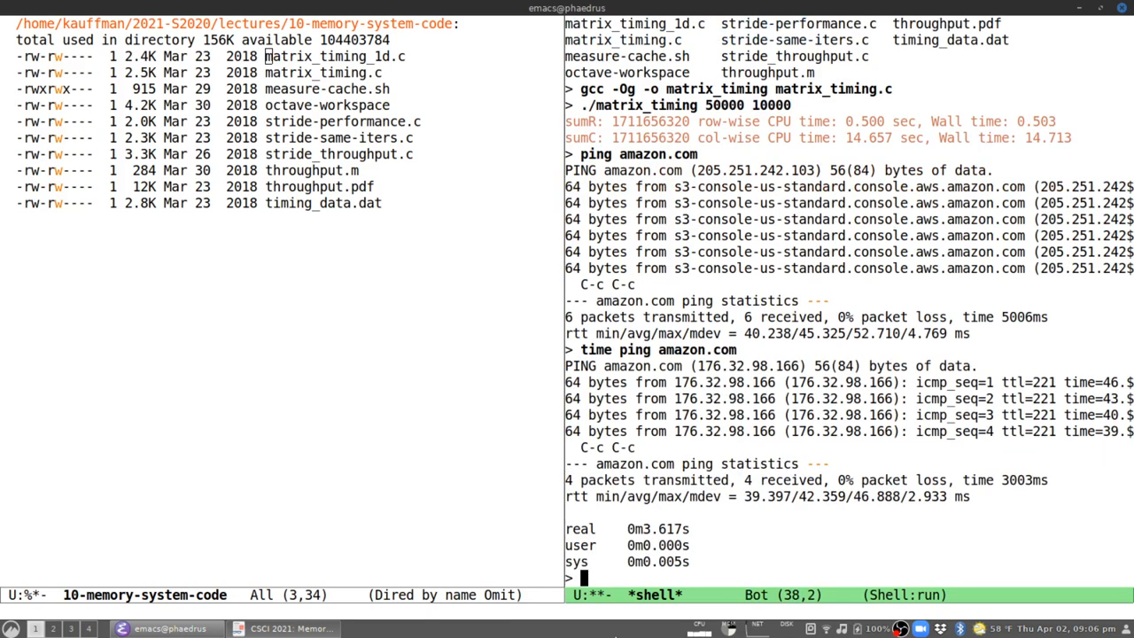
key("Up")
key("Up")
key("Up")
key("ctrl+e")
key("Down")
key("Up")
key("Up")
key("Up")
key("Up")
key("Up")
key("Up")
key("Up")
key("Up")
key("Up")
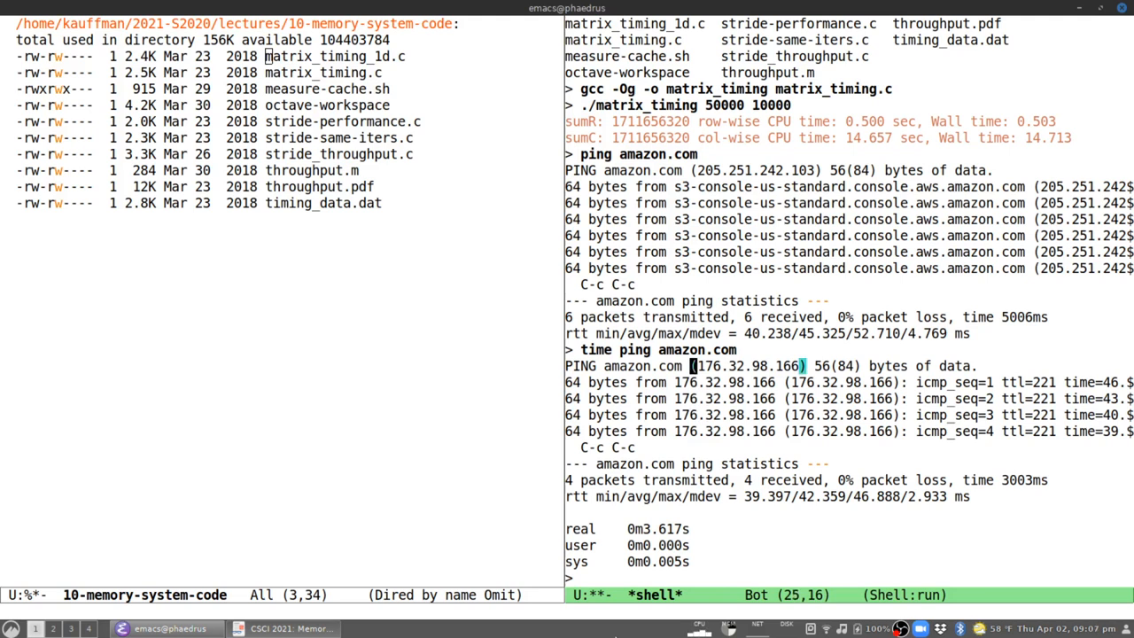
key("Down")
key("ctrl+e")
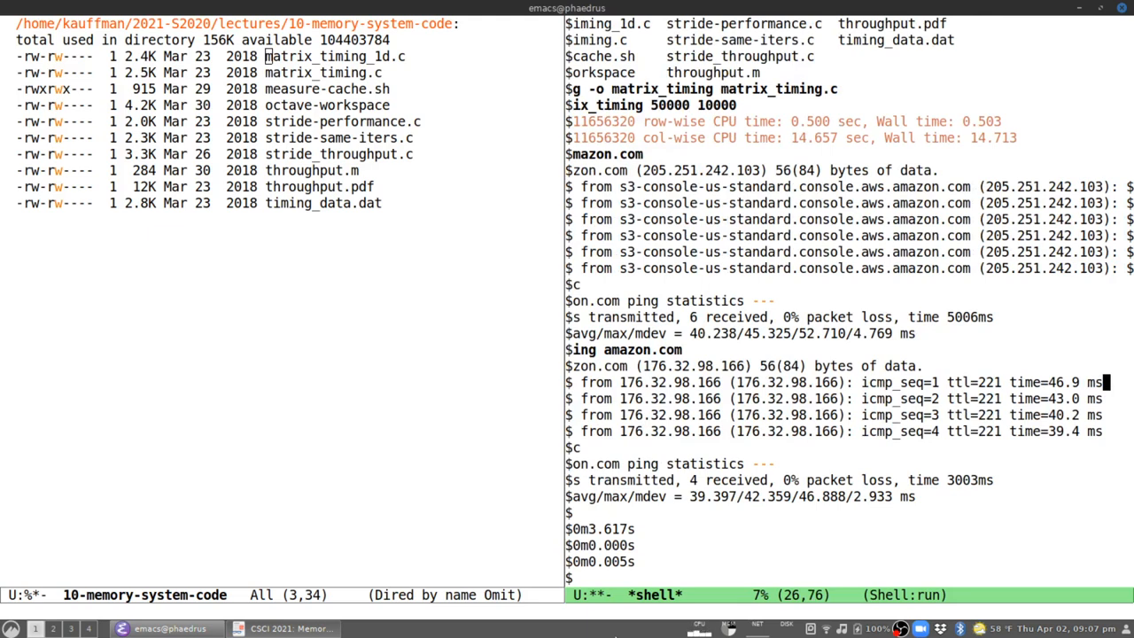
key("ctrl+a")
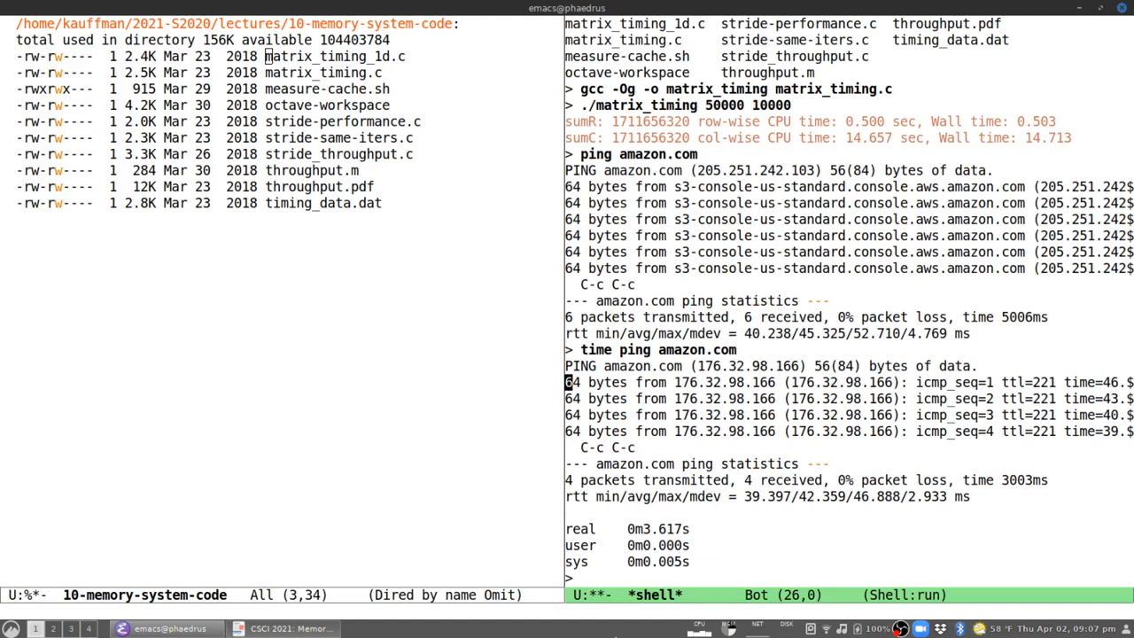
key("ctrl+space")
key("Down")
key("Down")
key("Down")
key("Down")
key("Down")
key("Down")
key("Up")
key("Up")
key("alt+shift+greater")
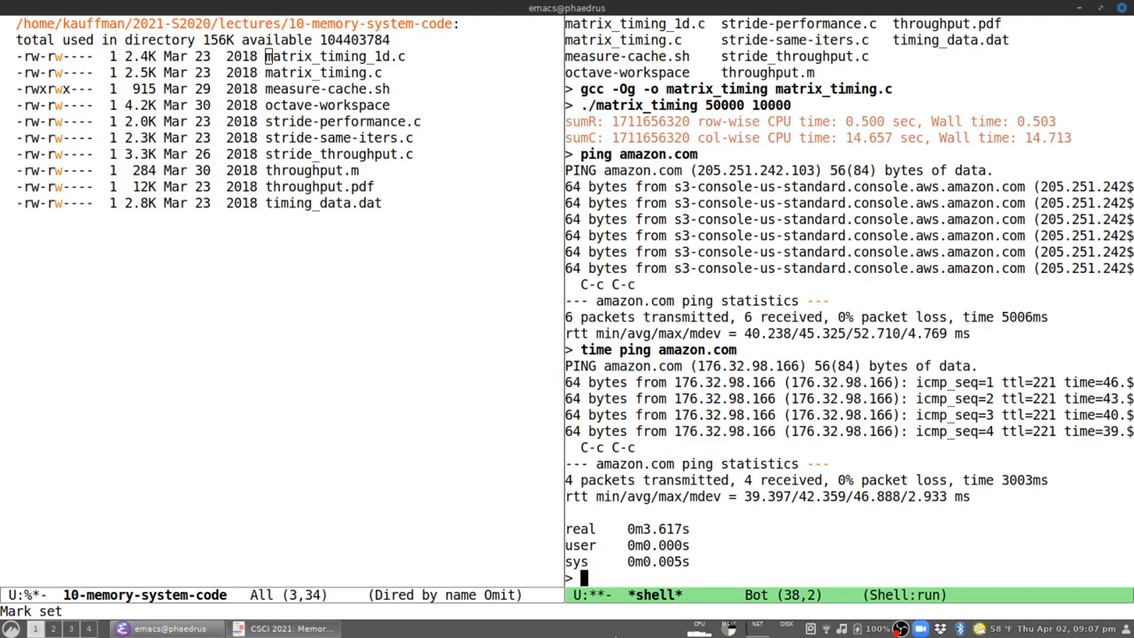
Step: Show one window, switch to the Dired listing and visit matrix_timing.c
key("Up")
key("Up")
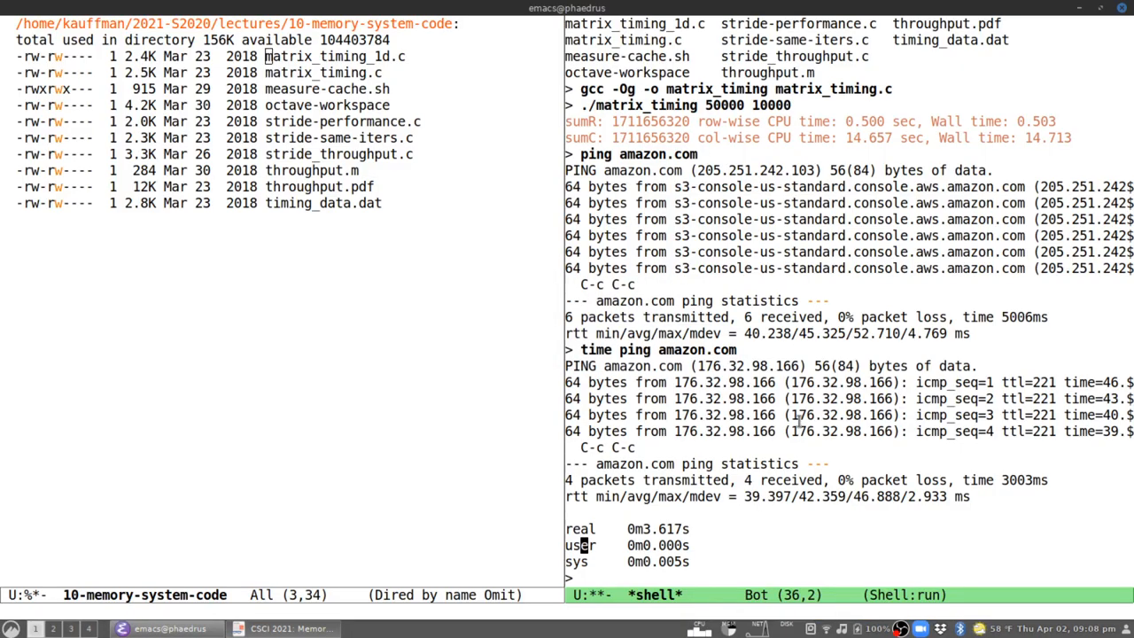
key("ctrl+x")
key("1")
key("ctrl+x")
key("b")
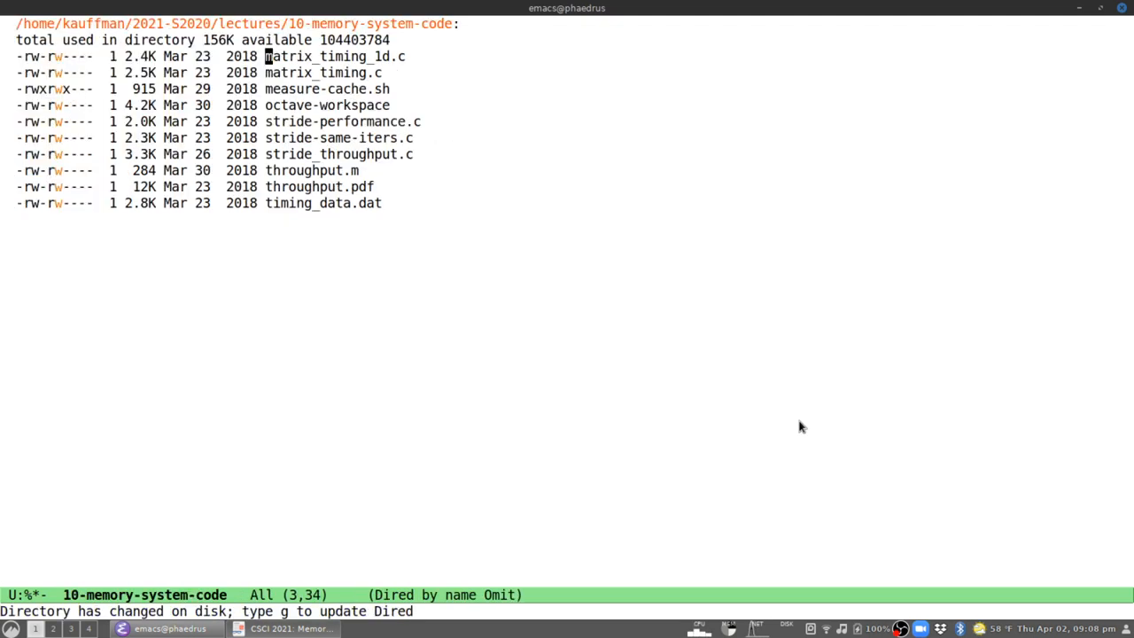
key("Down")
key("Return")
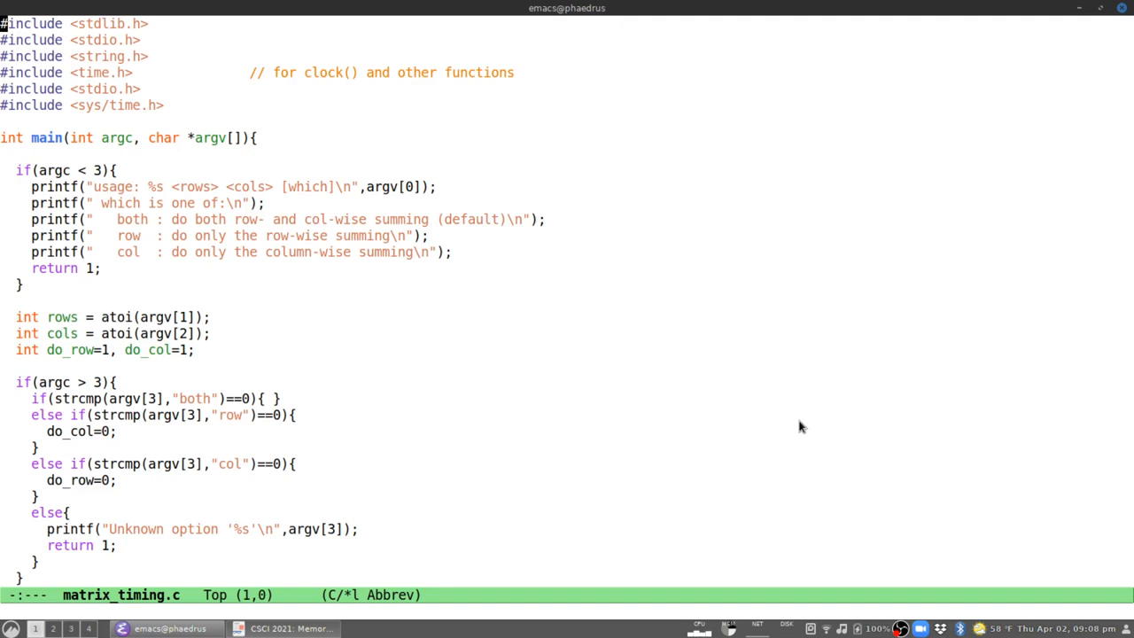
key("Down")
key("Down")
key("Down")
key("Down")
key("Down")
key("Down")
key("Down")
key("Down")
key("Down")
key("Down")
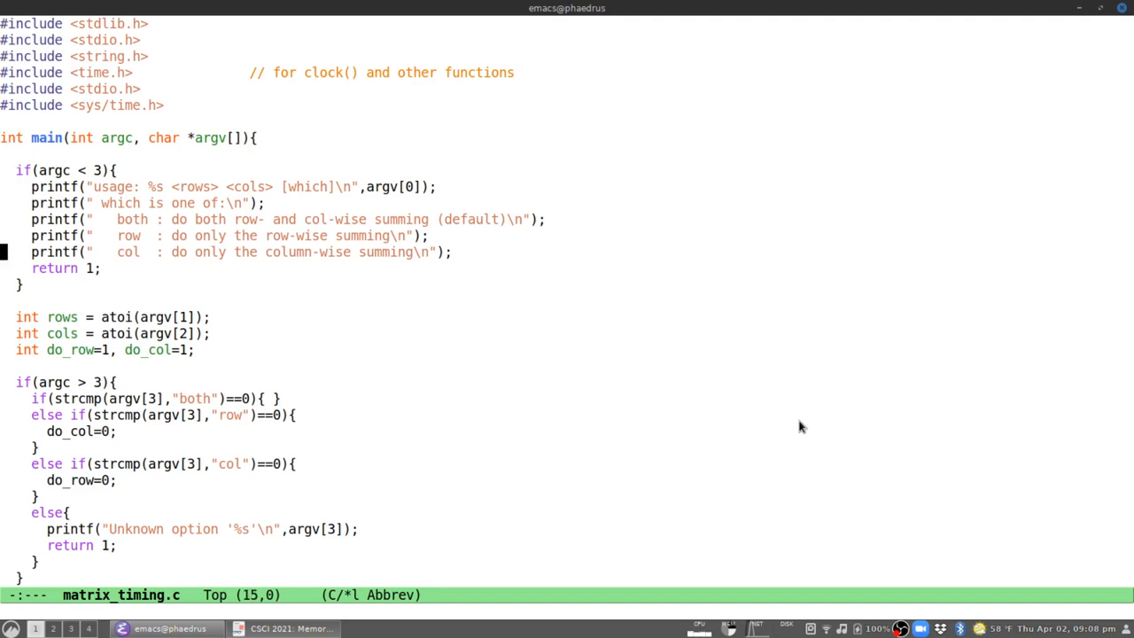
key("Down")
key("Down")
key("Down")
key("Down")
key("Down")
key("Down")
key("Down")
key("Down")
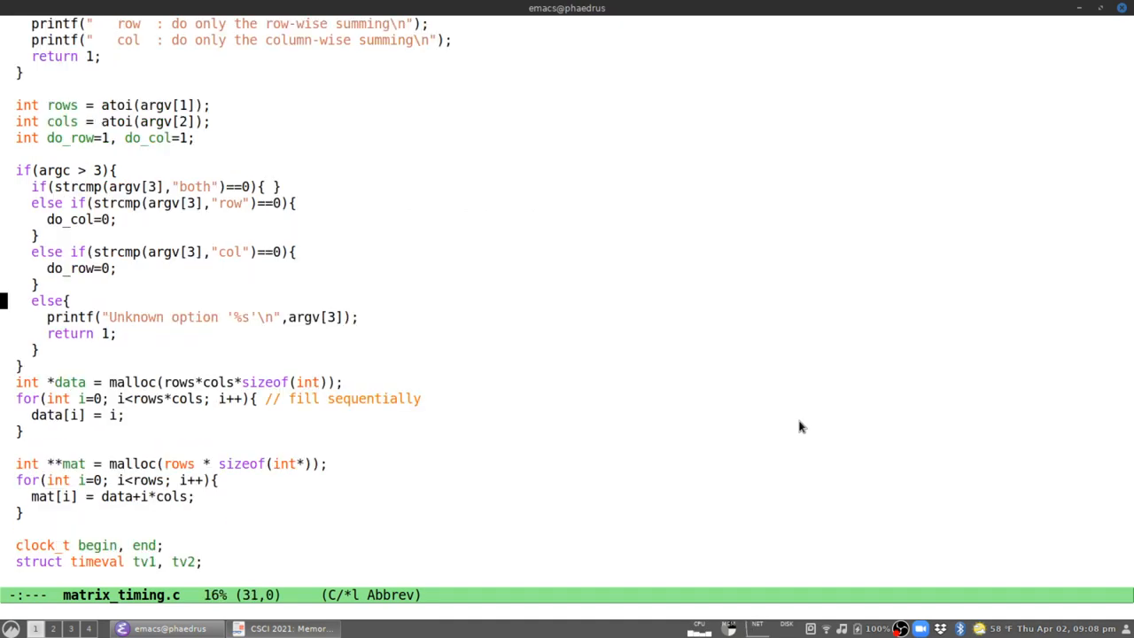
key("ctrl+l")
key("Down")
key("Down")
key("Down")
key("Down")
key("Down")
Step: Step through the data allocation, clock_t and timeval declarations in main
key("ctrl+l")
key("ctrl+l")
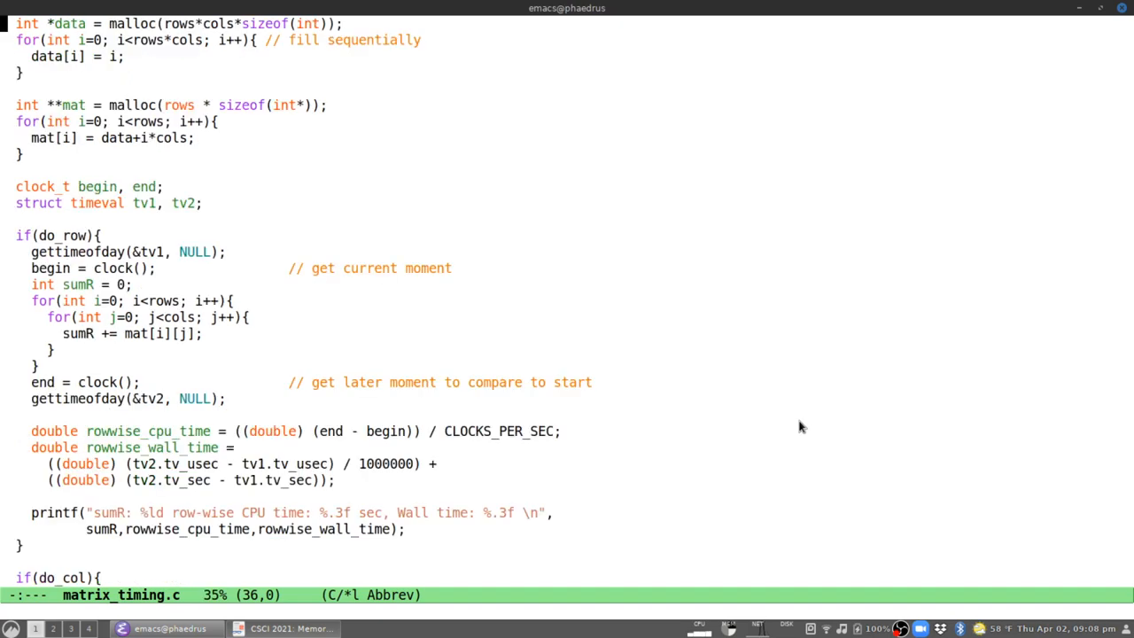
key("Down")
key("Up")
key("Down")
key("Down")
key("Down")
key("Down")
key("Down")
key("Down")
key("Down")
key("Down")
key("Down")
key("Down")
key("alt+f")
key("alt+f")
key("alt+f")
key("ctrl+a")
key("alt+f")
key("alt+f")
key("ctrl+n")
key("alt+f")
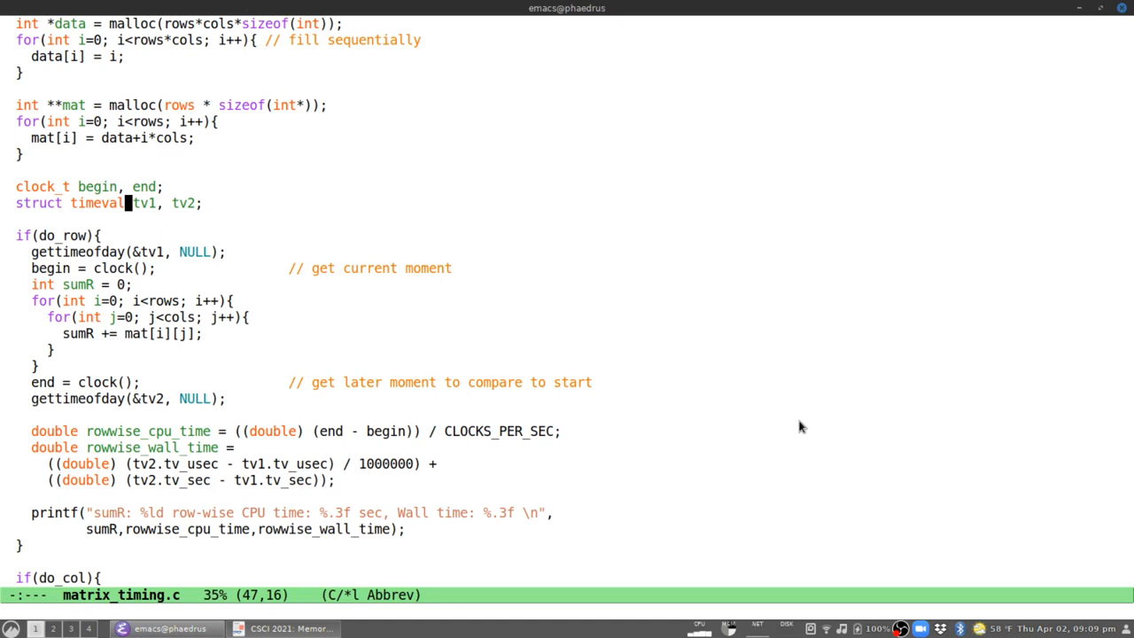
key("ctrl+a")
Step: Walk through the row-wise timing block from gettimeofday to the sumR printf
key("Down")
key("Down")
key("Down")
key("Down")
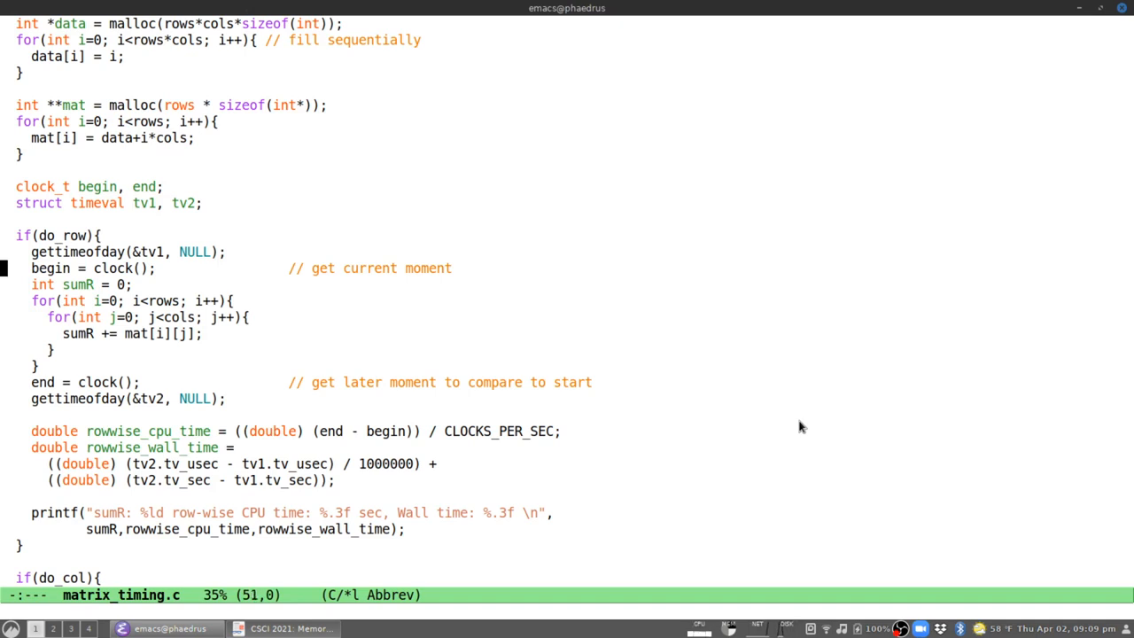
key("Down")
key("Down")
key("Down")
key("Down")
key("Down")
key("Down")
key("Down")
key("Down")
key("Up")
key("Down")
key("Down")
key("Down")
key("Down")
key("Down")
key("Down")
key("Down")
Step: Enable global current-line highlighting and center the column-wise if(do_col) block in view
key("alt+x")
type("global-h")
key("Tab")
key("Return")
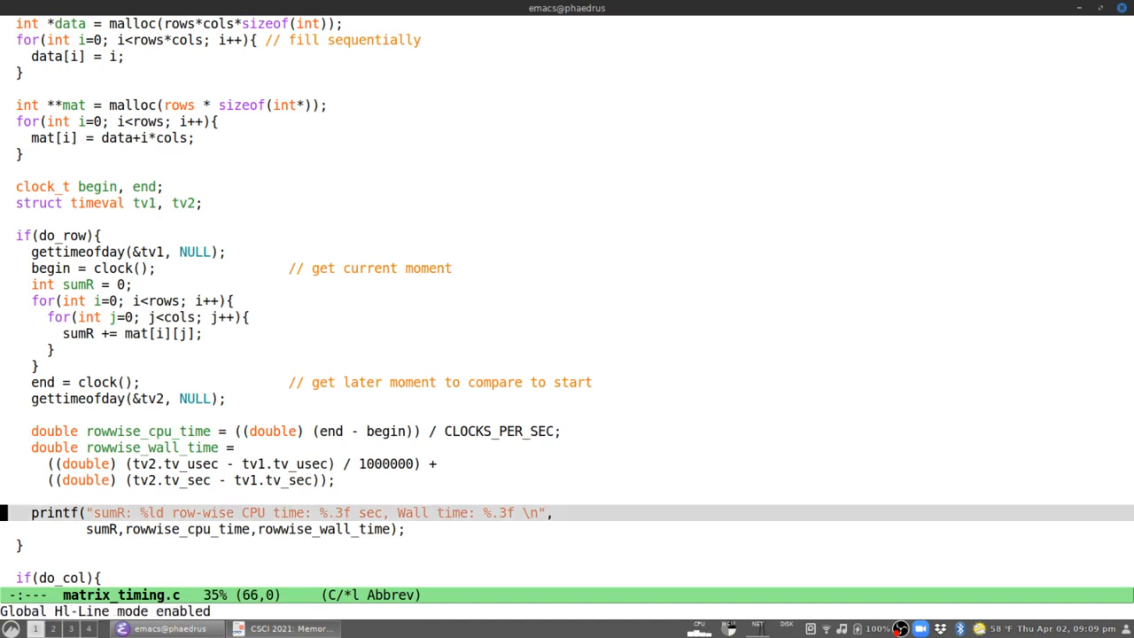
key("Down")
key("Up")
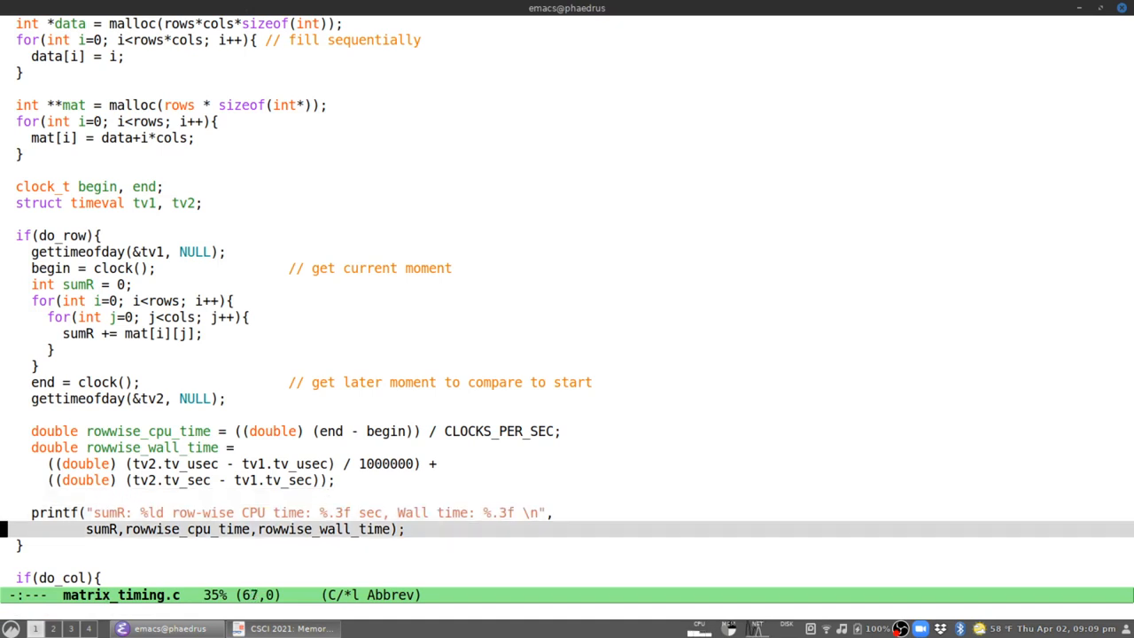
key("Down")
key("Down")
key("Down")
key("ctrl+l")
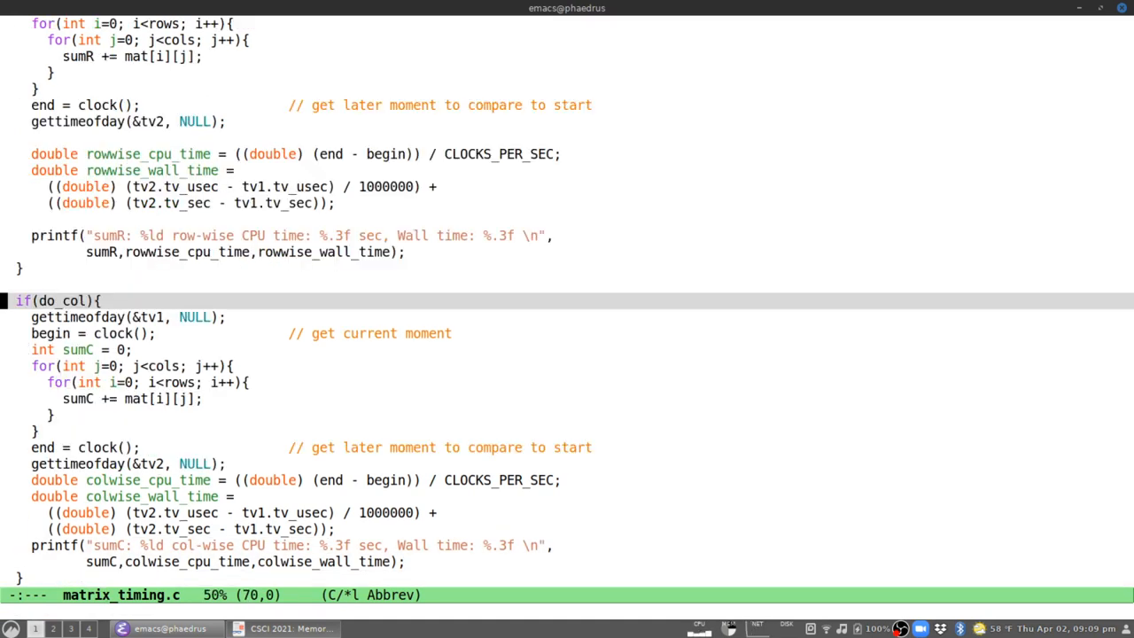
key("ctrl+l")
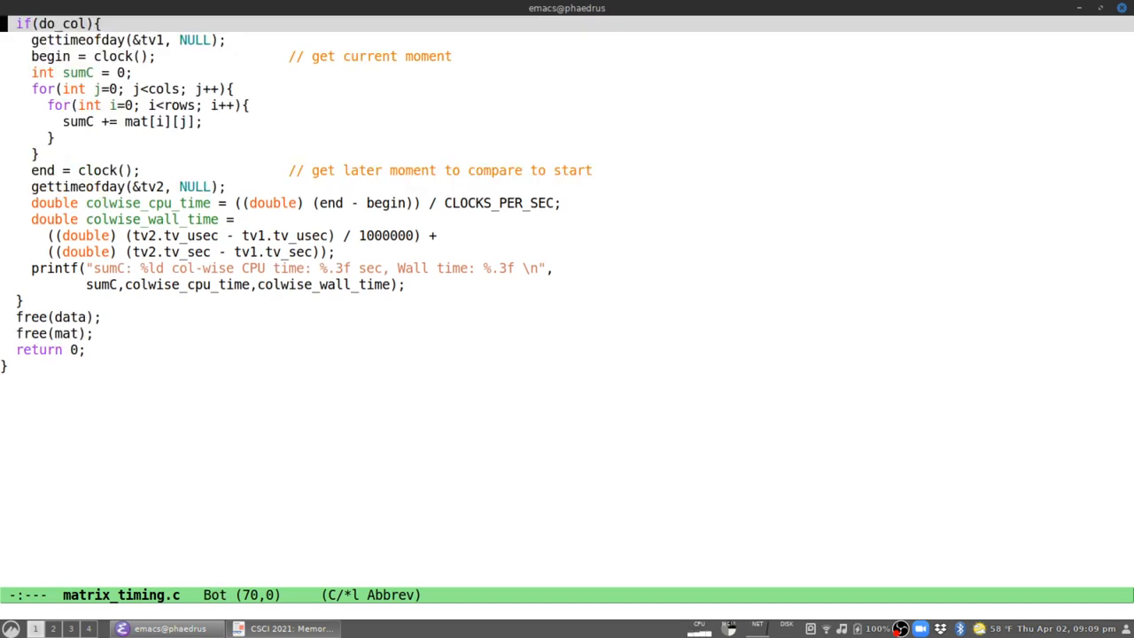
key("Down")
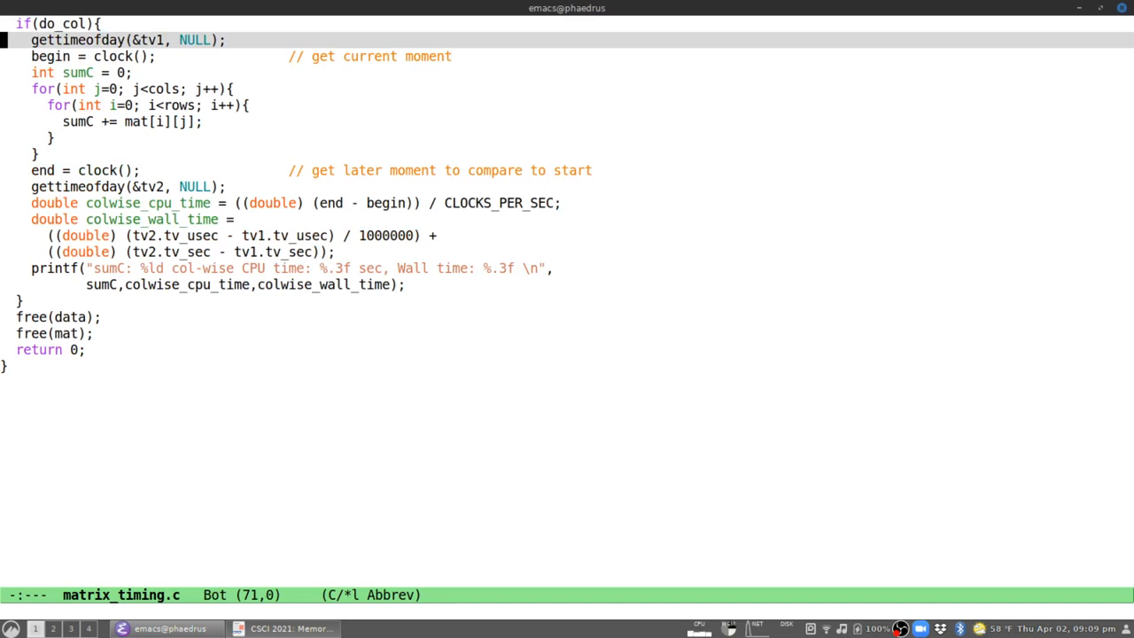
key("Down")
key("Down")
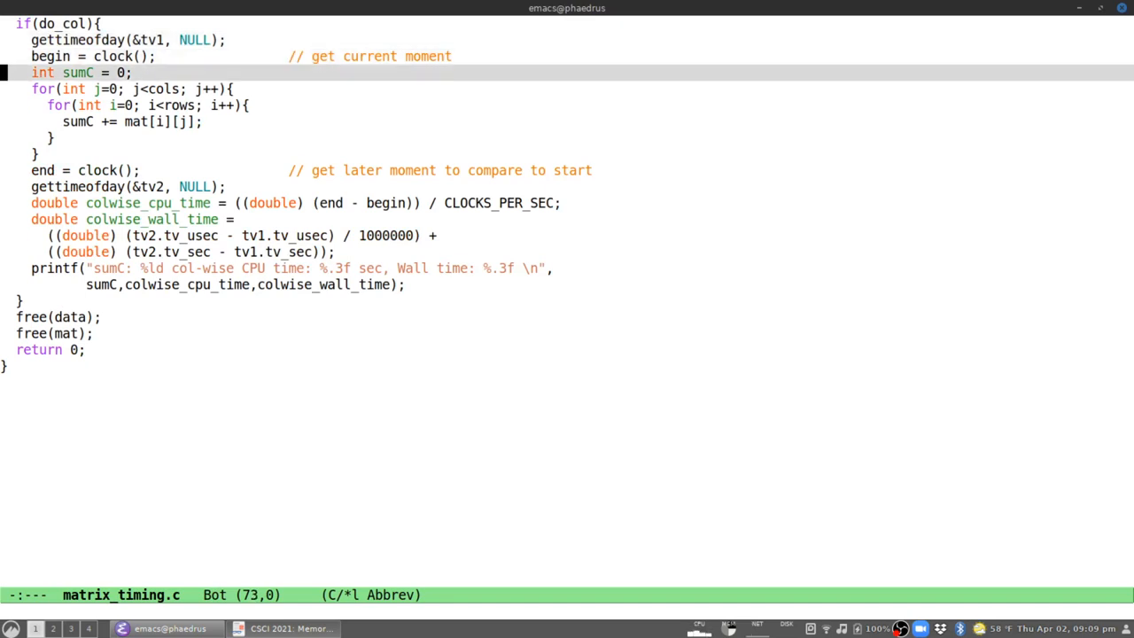
key("Down")
key("Down")
key("Down")
key("Down")
key("Down")
key("Down")
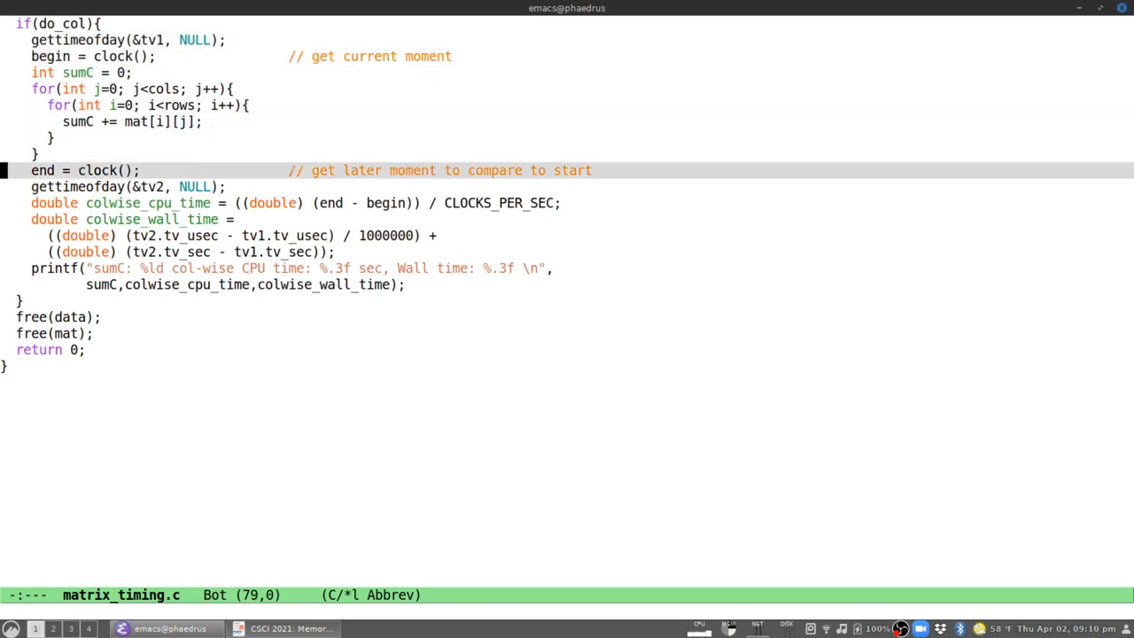
key("Down")
key("Up")
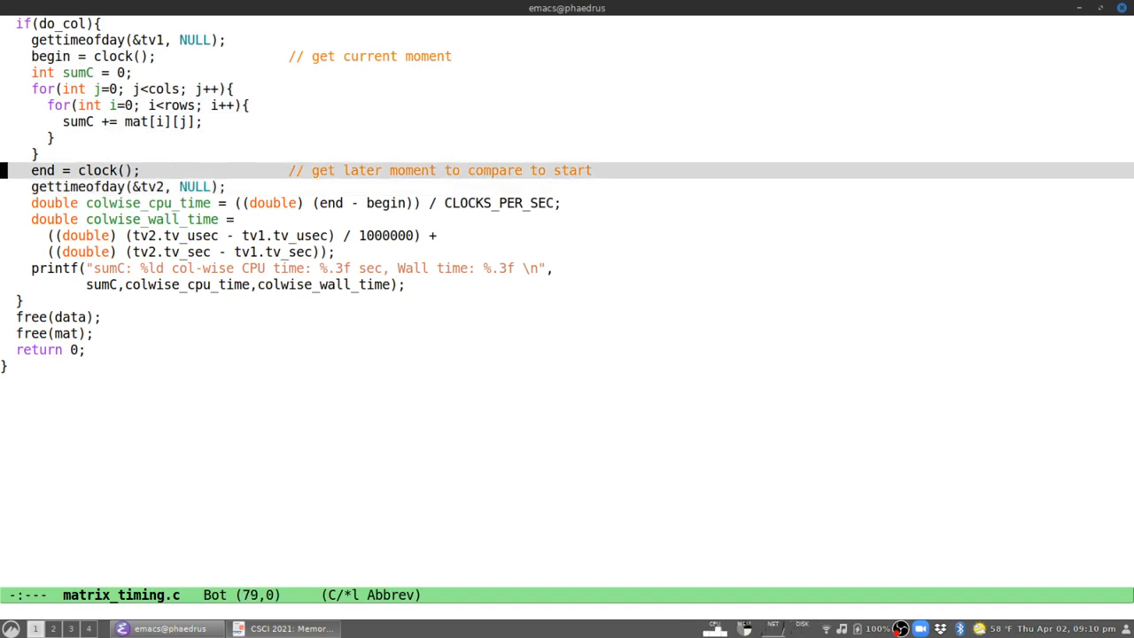
key("Down")
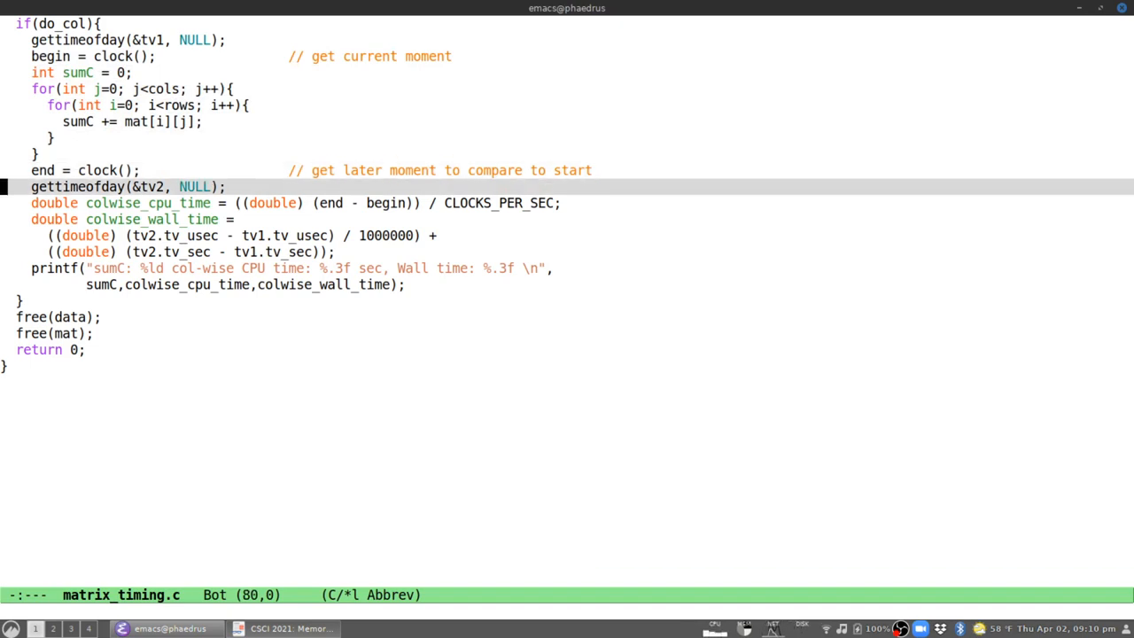
key("Down")
key("Down")
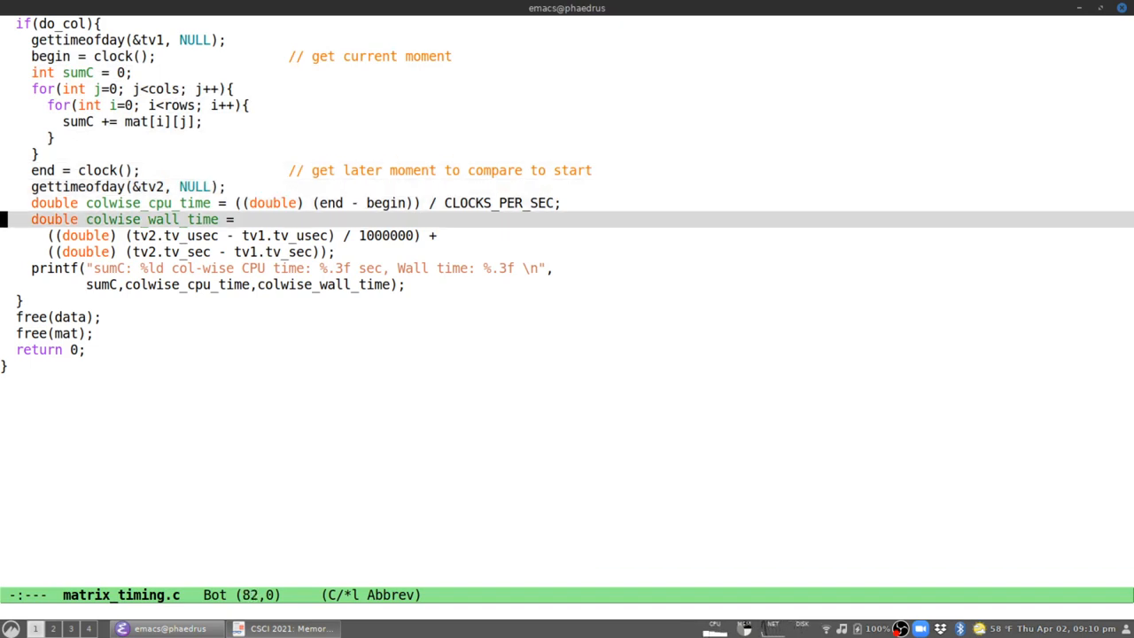
key("Down")
key("Down")
key("Down")
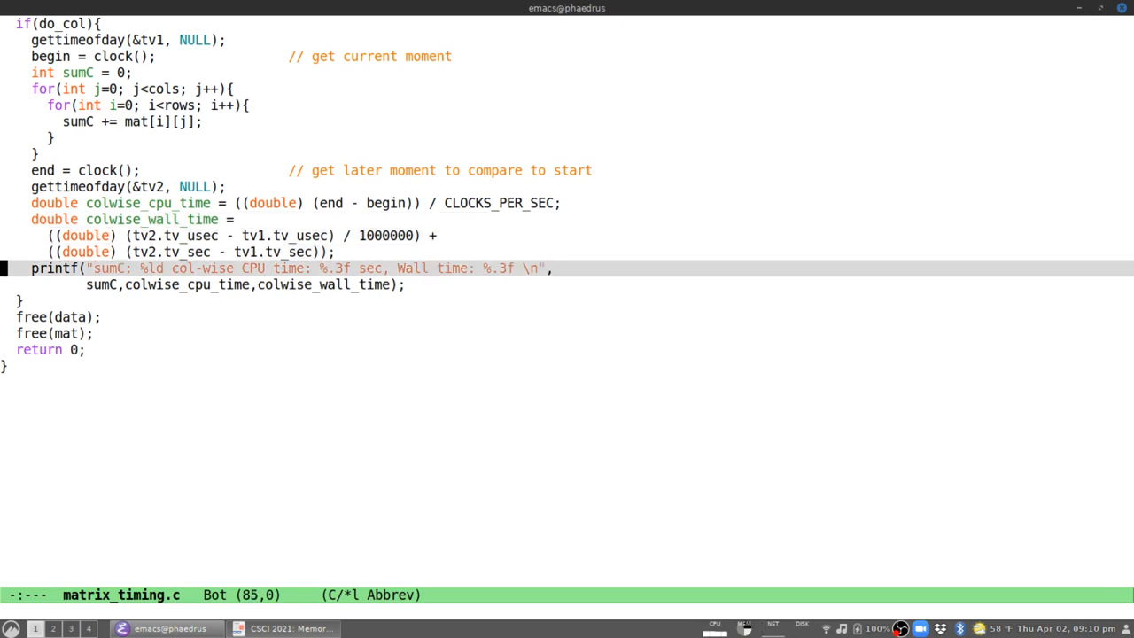
key("Up")
key("Up")
key("Up")
key("Up")
key("Up")
key("Up")
key("Up")
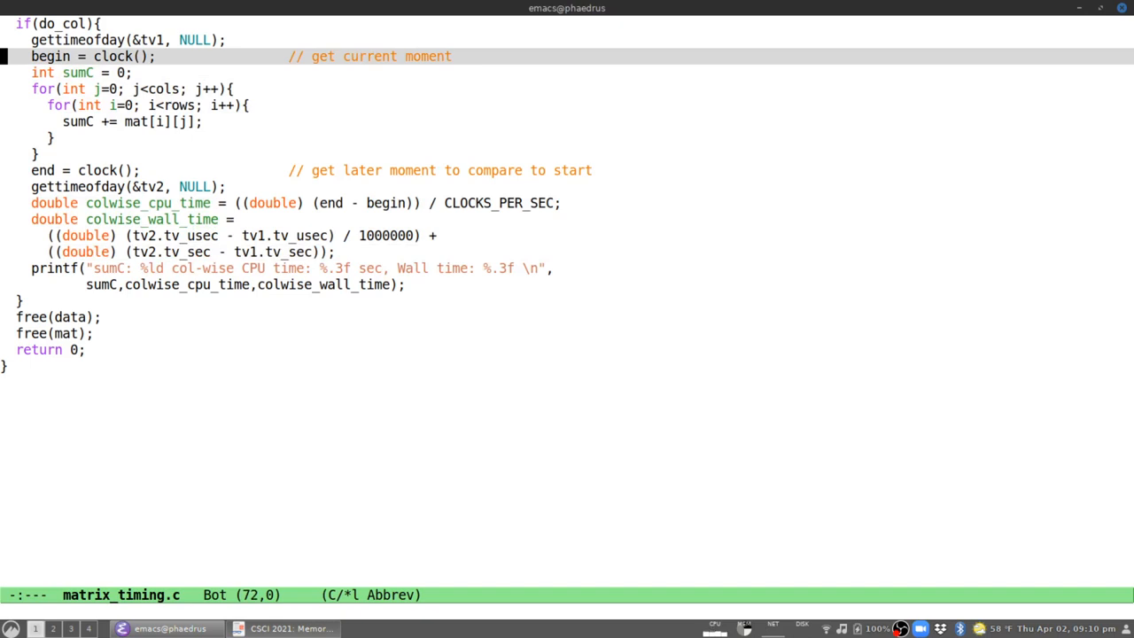
key("Down")
key("Down")
key("Down")
key("Down")
key("Down")
key("Down")
key("Down")
key("Up")
key("Up")
key("Up")
key("Up")
key("Up")
key("Down")
key("Down")
key("Down")
key("Down")
key("Down")
key("Down")
key("Down")
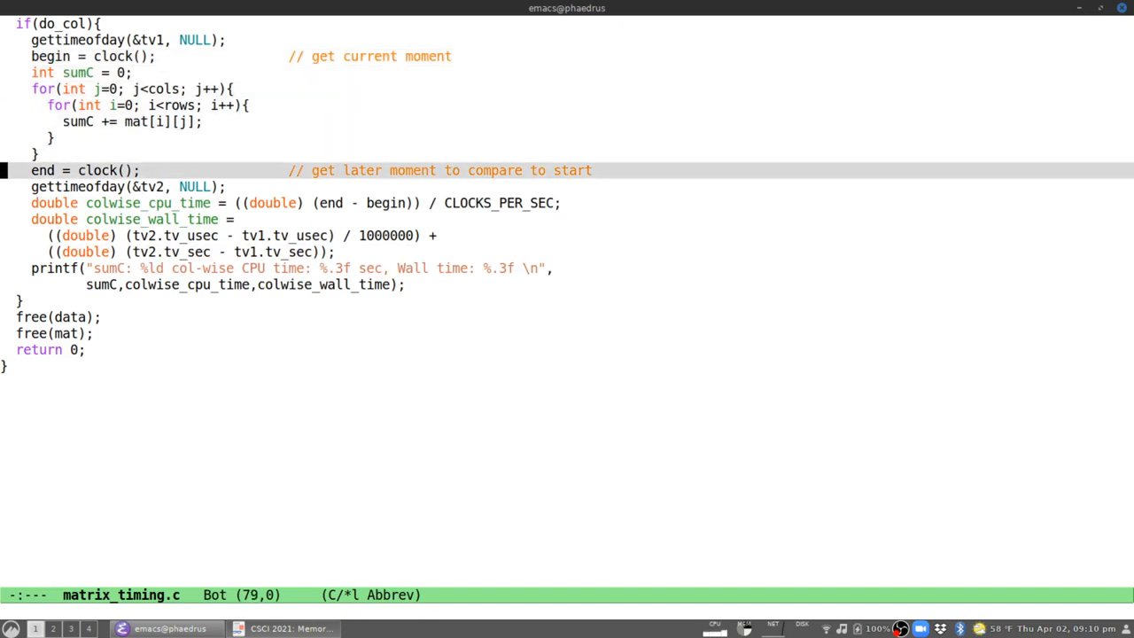
key("Up")
key("Up")
key("Up")
key("Up")
key("Up")
key("Up")
key("Up")
key("Down")
key("Down")
key("Down")
key("Down")
key("Down")
key("Down")
key("Down")
key("Down")
key("Down")
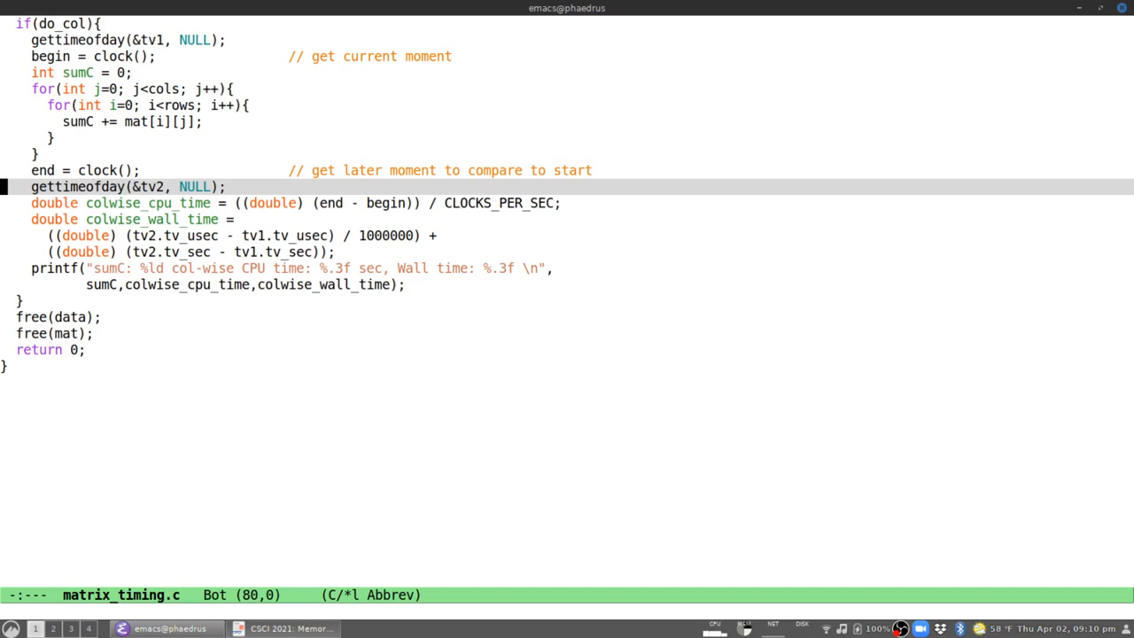
key("Up")
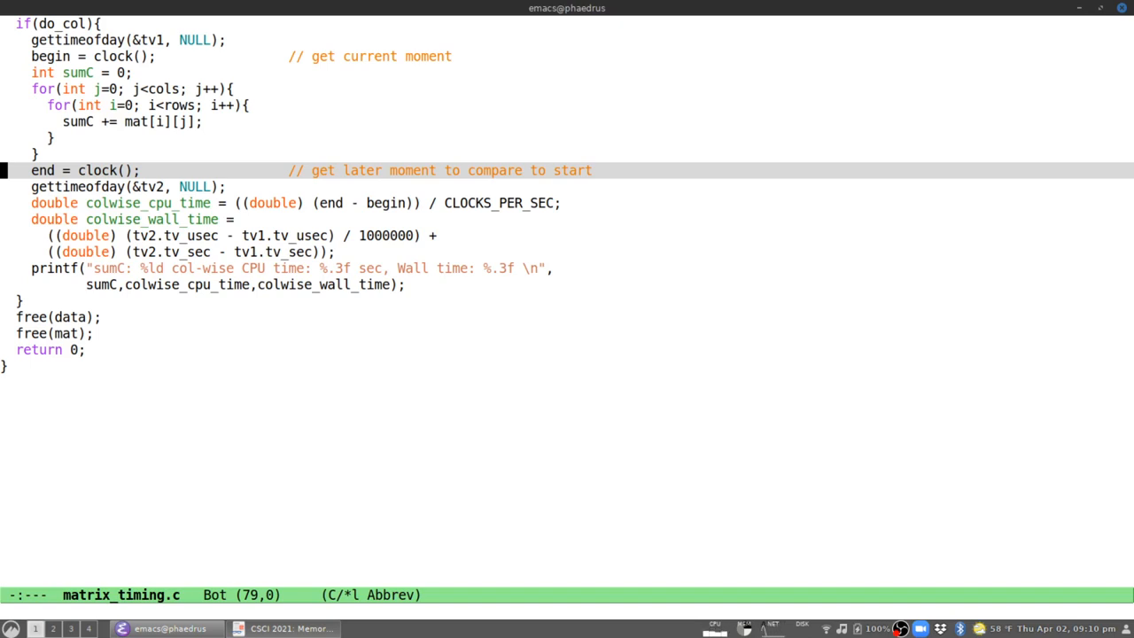
left_click(101, 56)
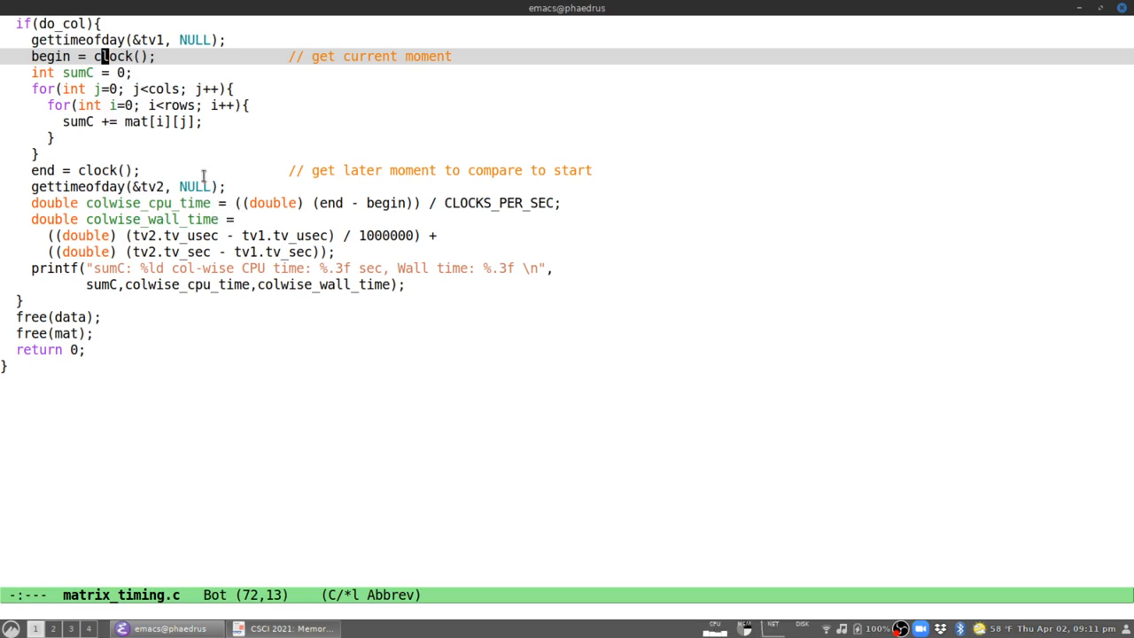
left_click(200, 167)
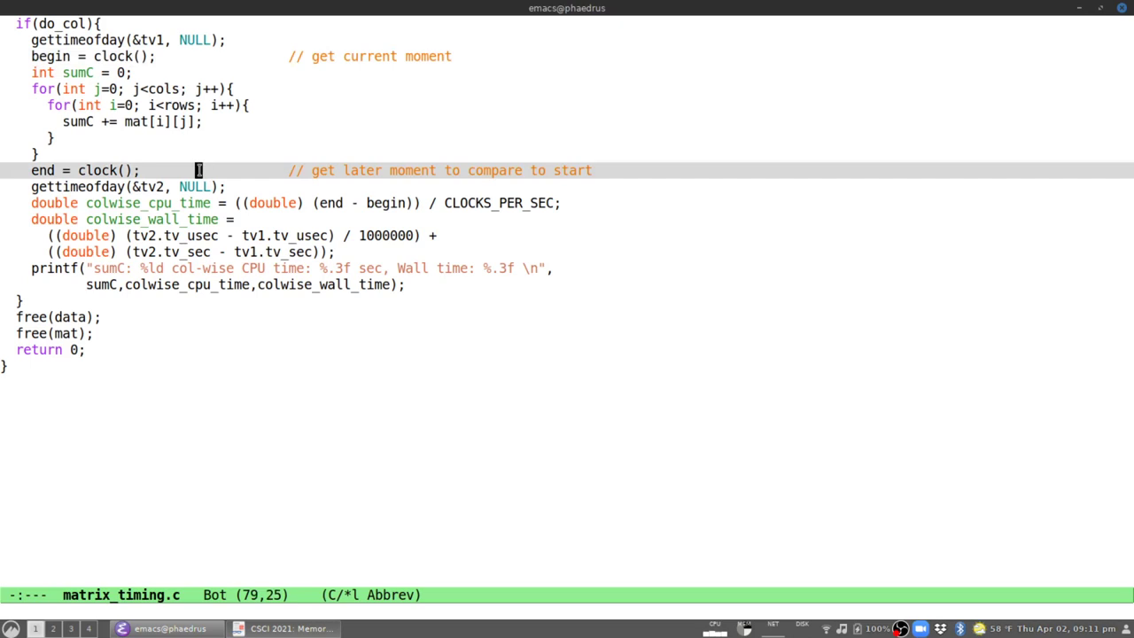
left_click(98, 170)
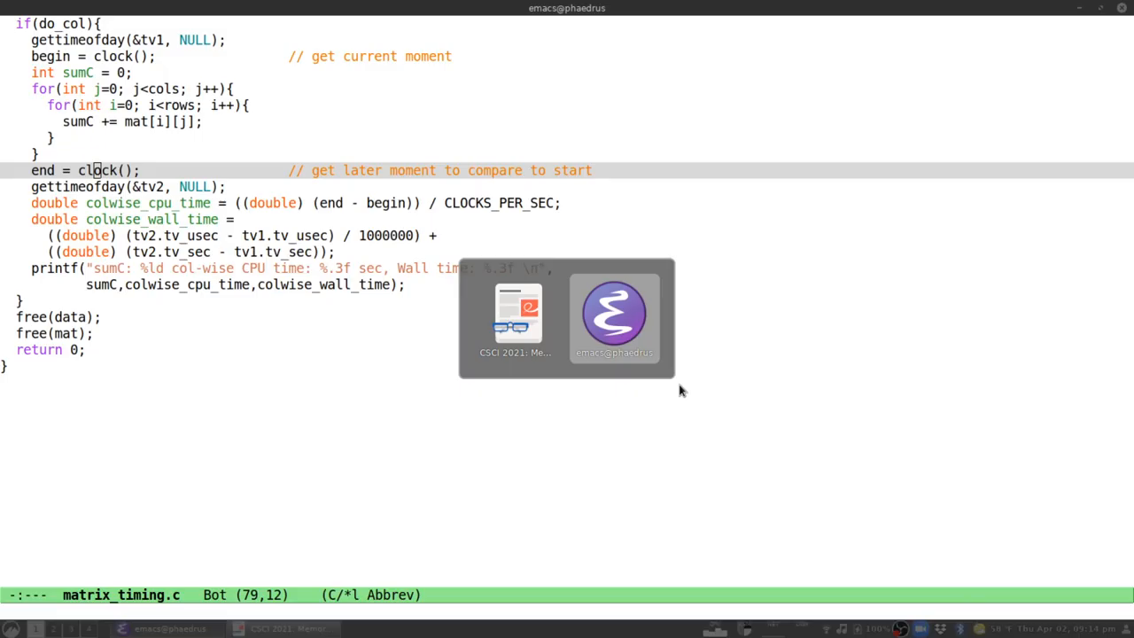
Step: In the shell, recall the matrix_timing command and run it as './matrix_timing 5000 1000 row'
key("ctrl+x")
key("b")
key("Return")
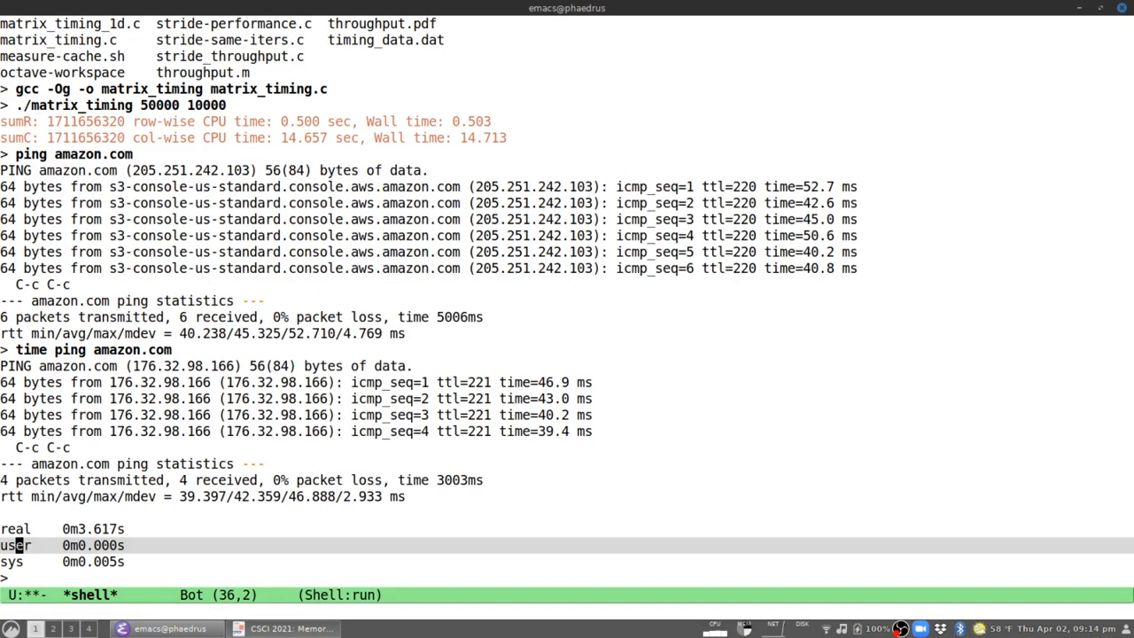
key("alt+shift+greater")
key("alt+p")
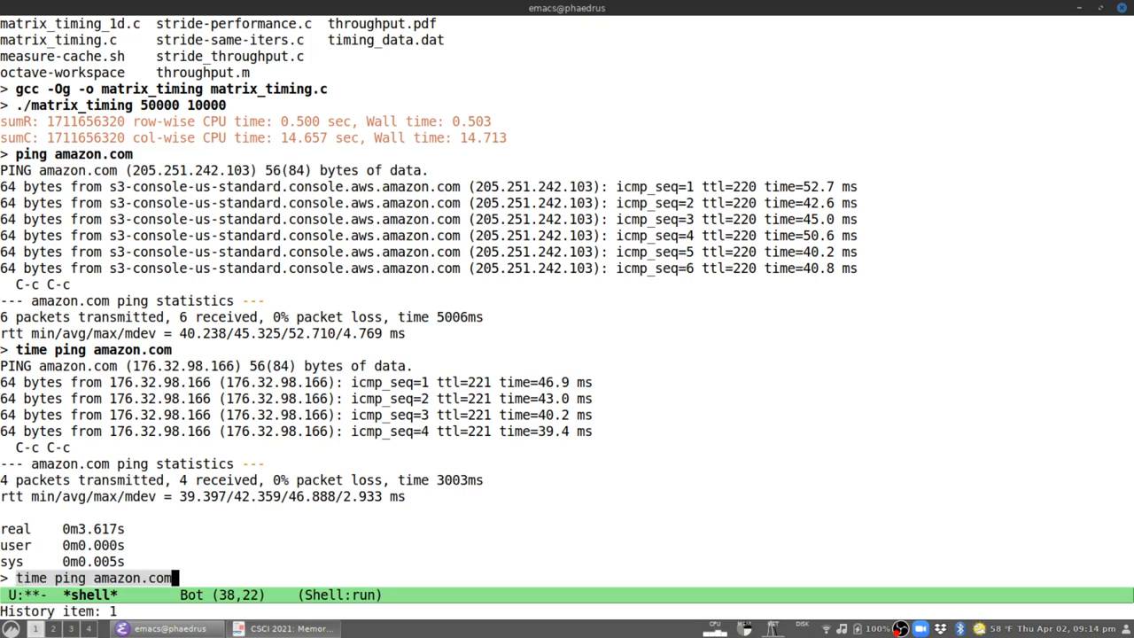
key("alt+p")
key("alt+p")
key("alt+b")
key("alt+b")
key("ctrl+f")
key("ctrl+d")
key("alt+f")
key("ctrl+f")
key("ctrl+d")
type("1")
key("ctrl+e")
type("000 row")
key("Return")
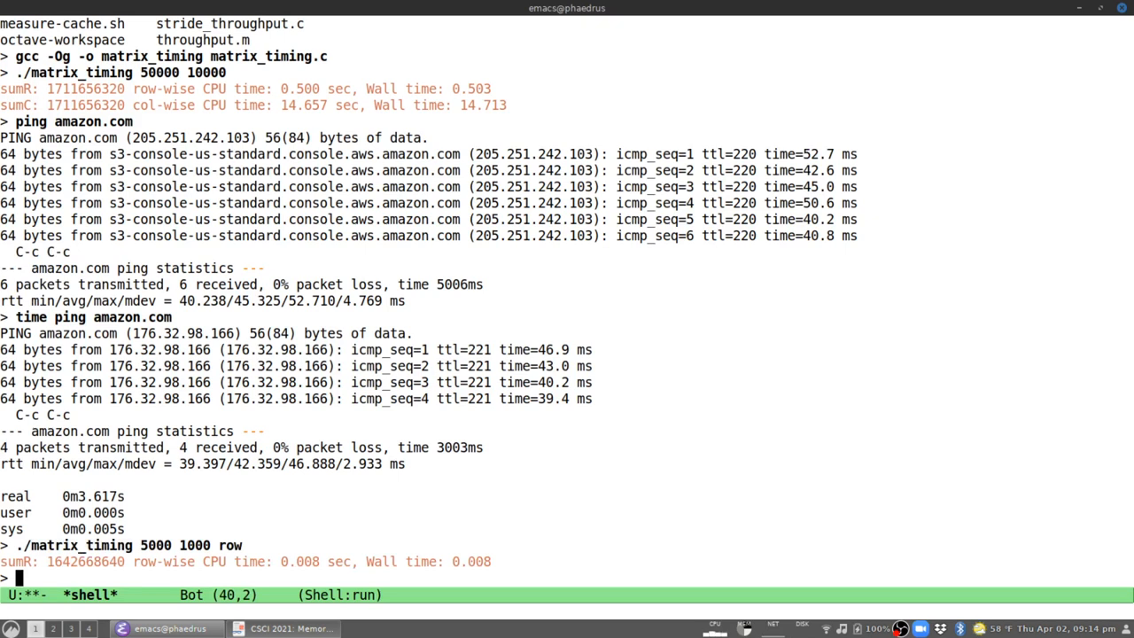
Step: Rerun it with 'col', giving 0.008 s row-wise versus 0.049 s column-wise
key("alt+p")
key("BackSpace")
key("BackSpace")
key("BackSpace")
type("col")
key("Return")
key("Up")
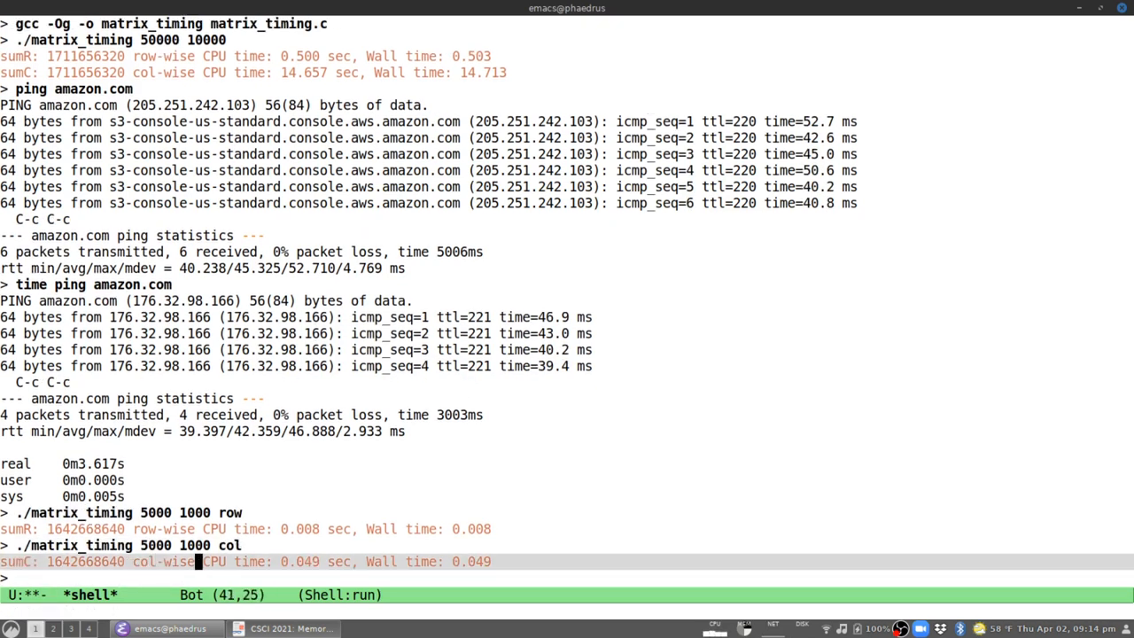
key("alt+f")
key("alt+f")
key("alt+shift+greater")
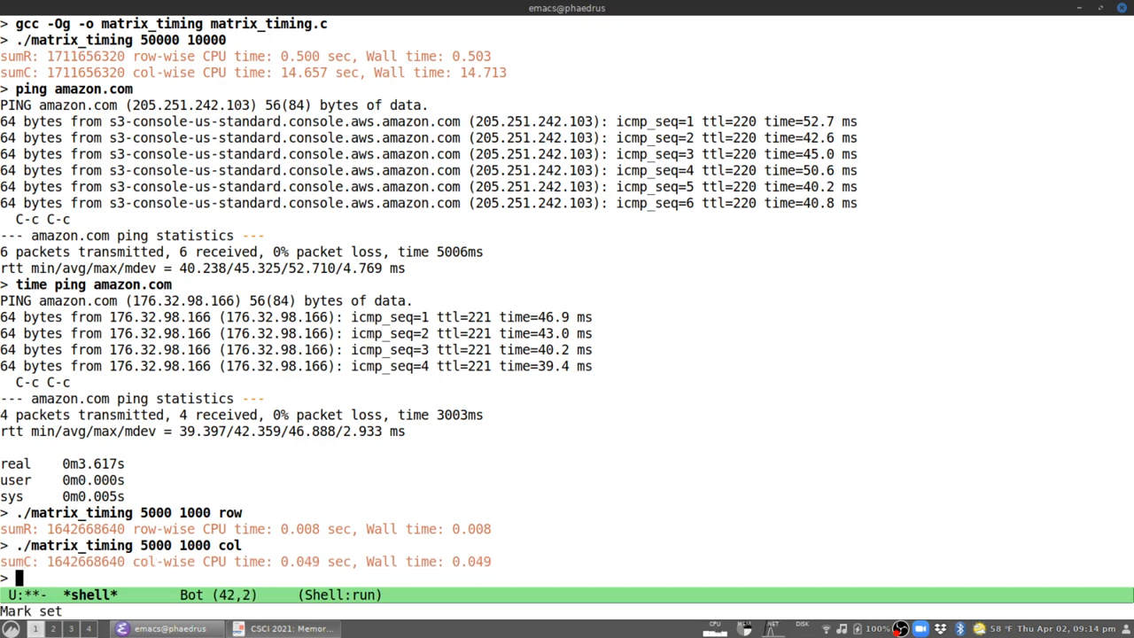
type("perf")
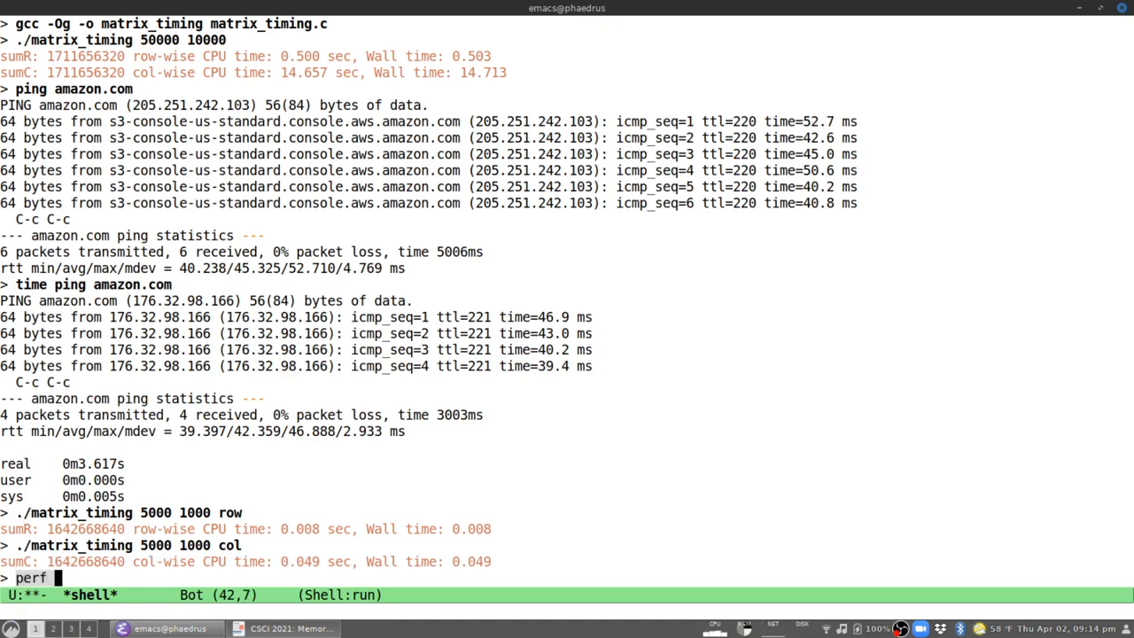
Step: Copy the column-wise command, paste it after 'perf' at the prompt and run it
key("Up")
key("Up")
key("ctrl+space")
key("ctrl+e")
key("ctrl+x")
key("ctrl+x")
key("alt+w")
key("alt+shift+period")
key("ctrl+y")
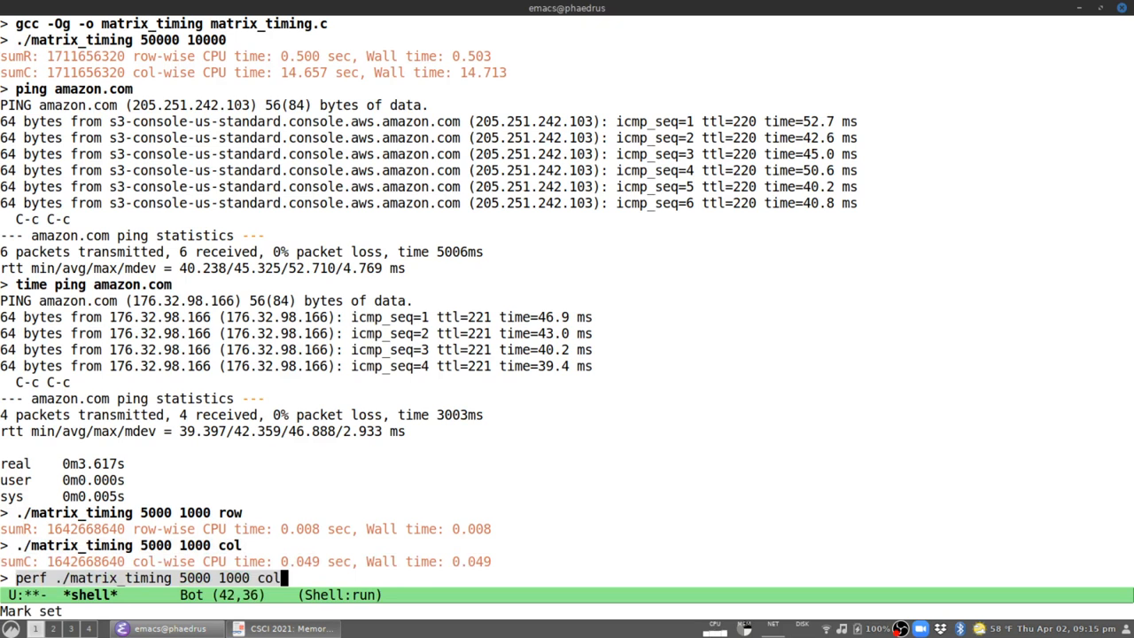
key("Return")
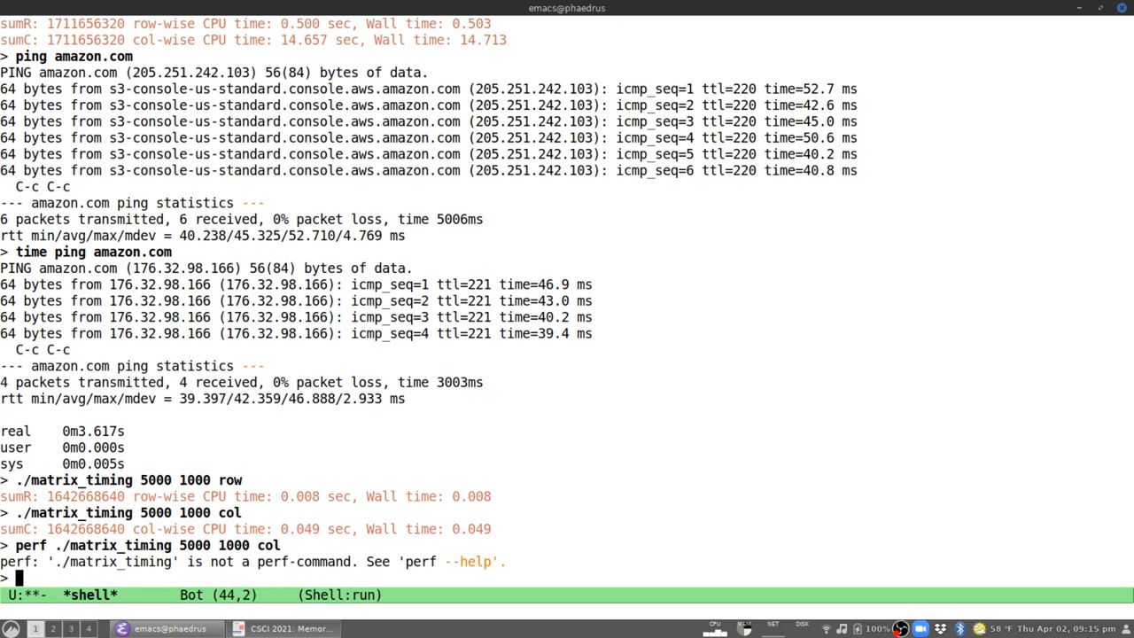
Step: From the lecture code Dired listing, visit measure-cache.sh
key("ctrl+x")
key("d")
key("Return")
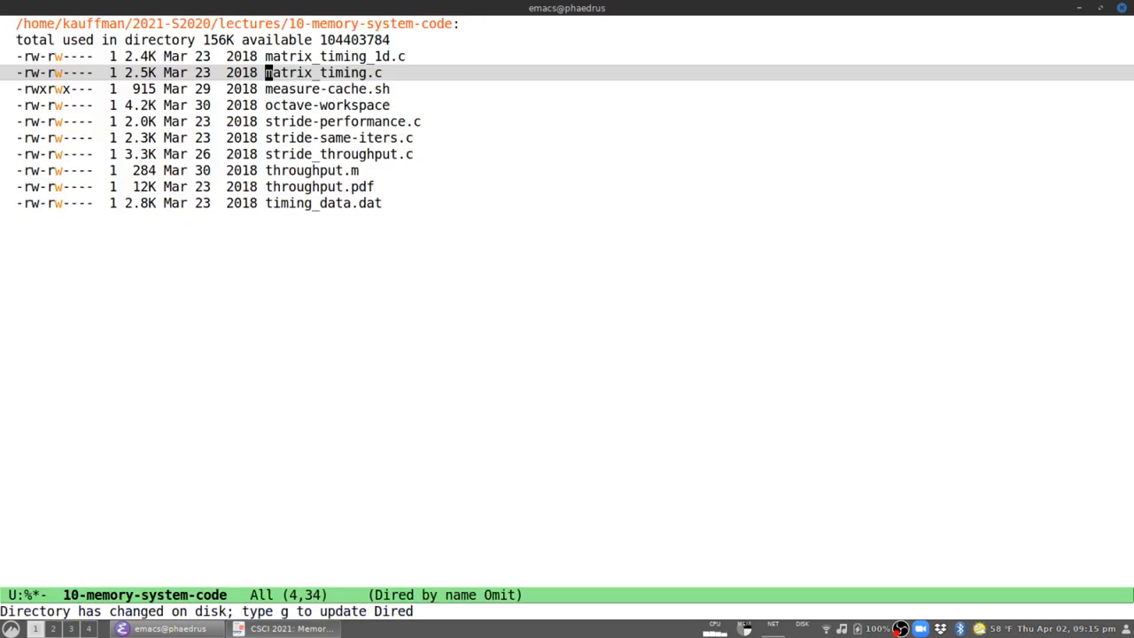
key("Down")
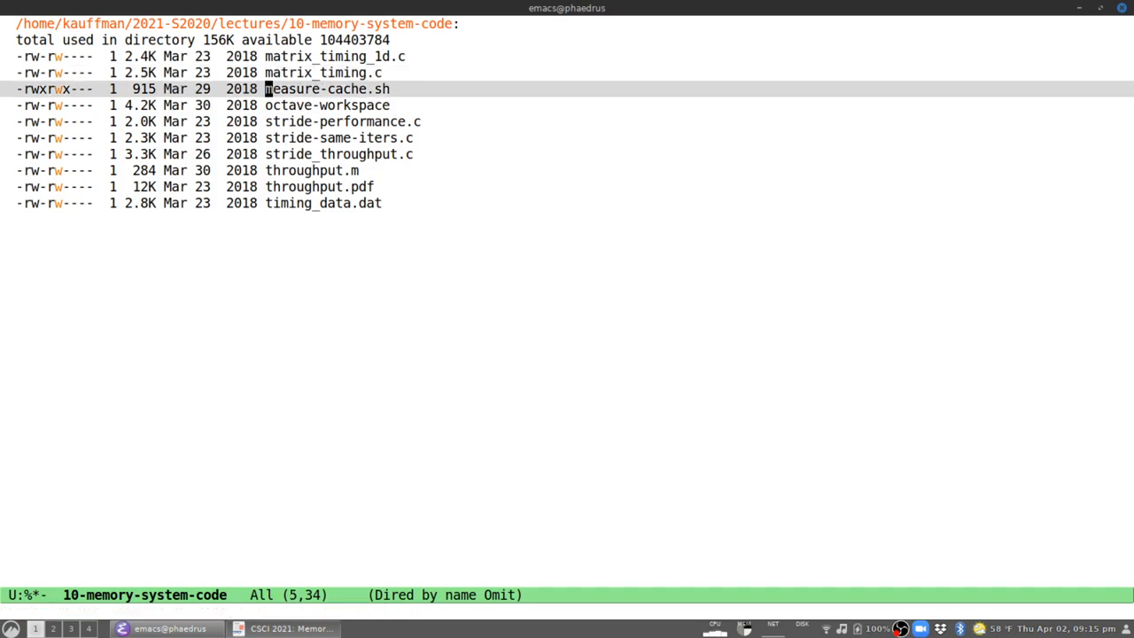
key("Return")
Step: Look over the script's perf stat counter list and its row-wise and column-wise run commands
key("Down")
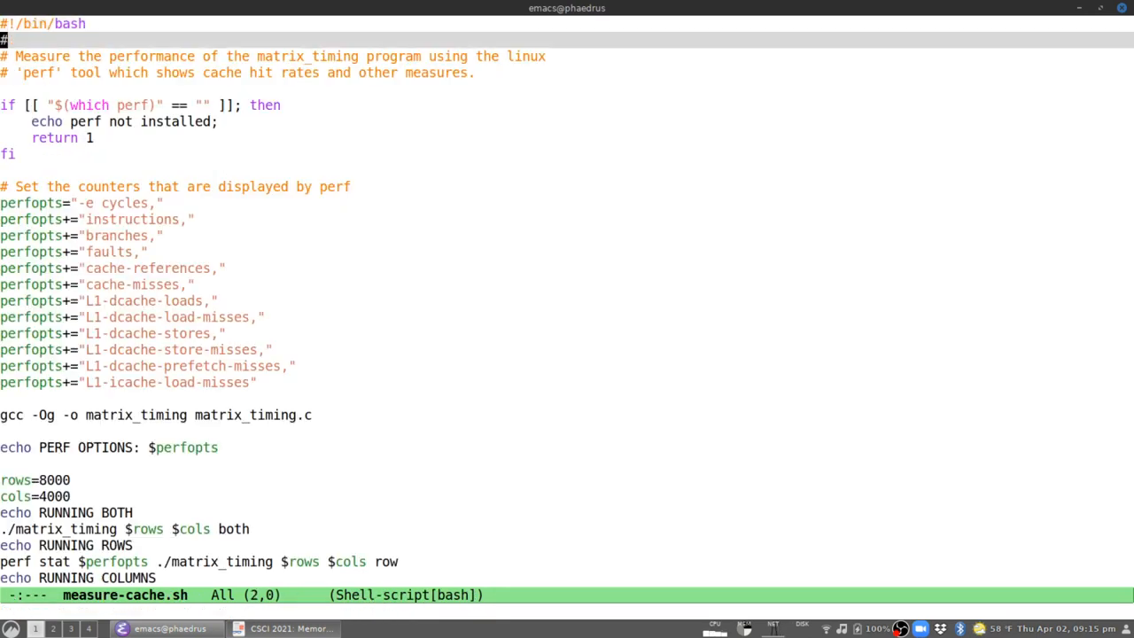
key("Down")
key("Down")
key("Down")
key("Down")
key("Down")
key("Down")
key("Down")
key("Down")
key("Down")
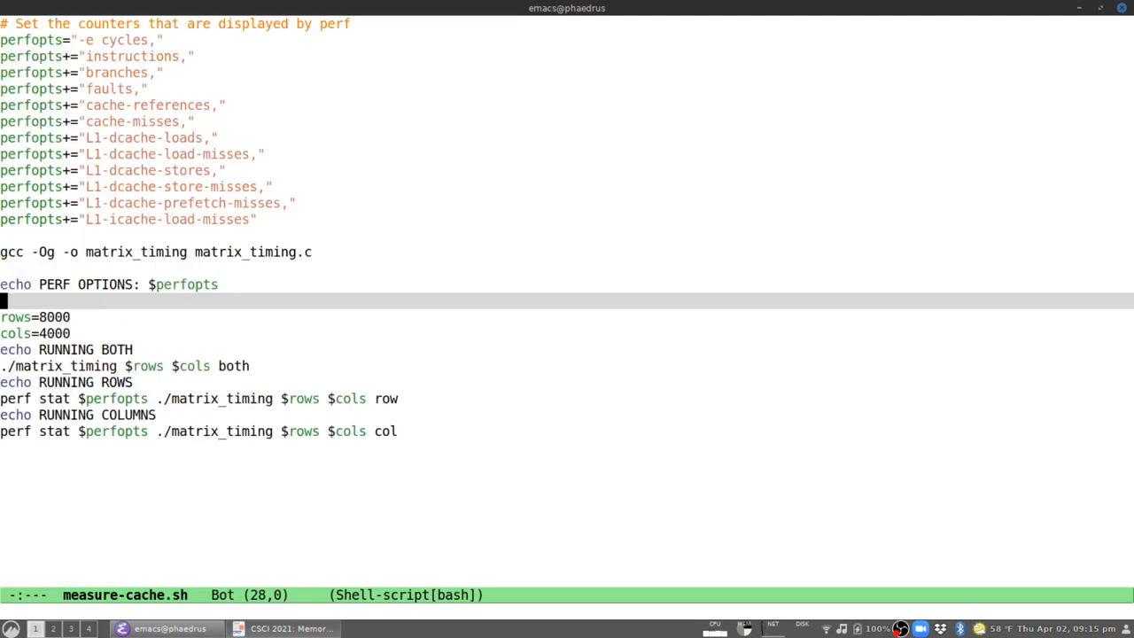
key("Down")
key("Down")
key("Down")
key("Down")
key("Down")
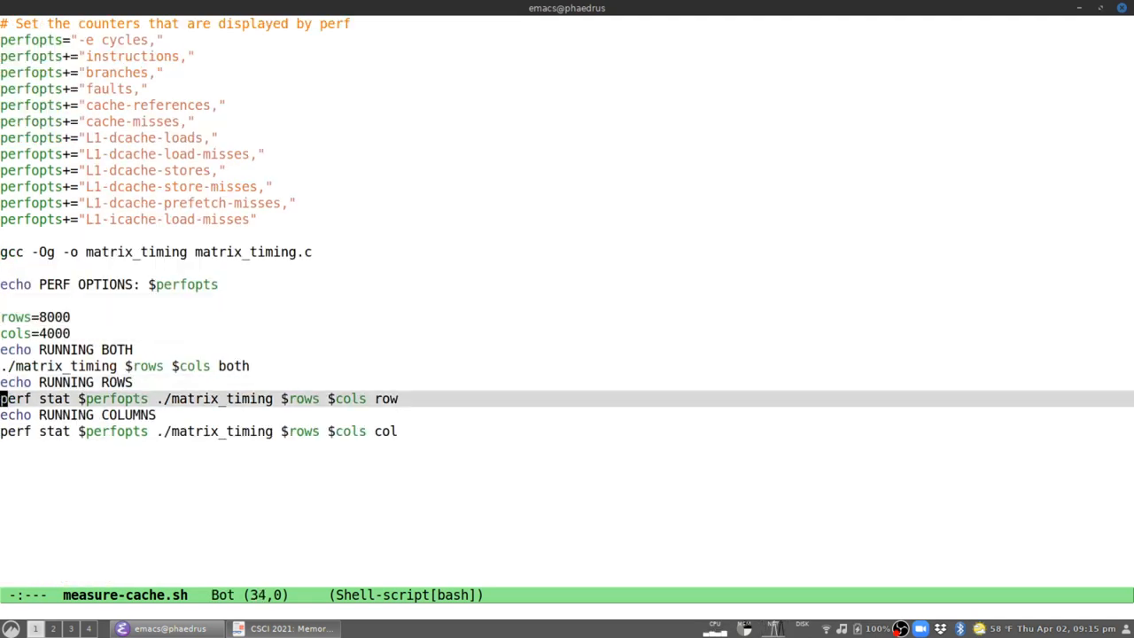
key("alt+f")
key("alt+f")
key("ctrl+a")
key("Up")
key("ctrl+Up")
key("ctrl+Up")
key("ctrl+Up")
key("Down")
key("Down")
key("Down")
key("Down")
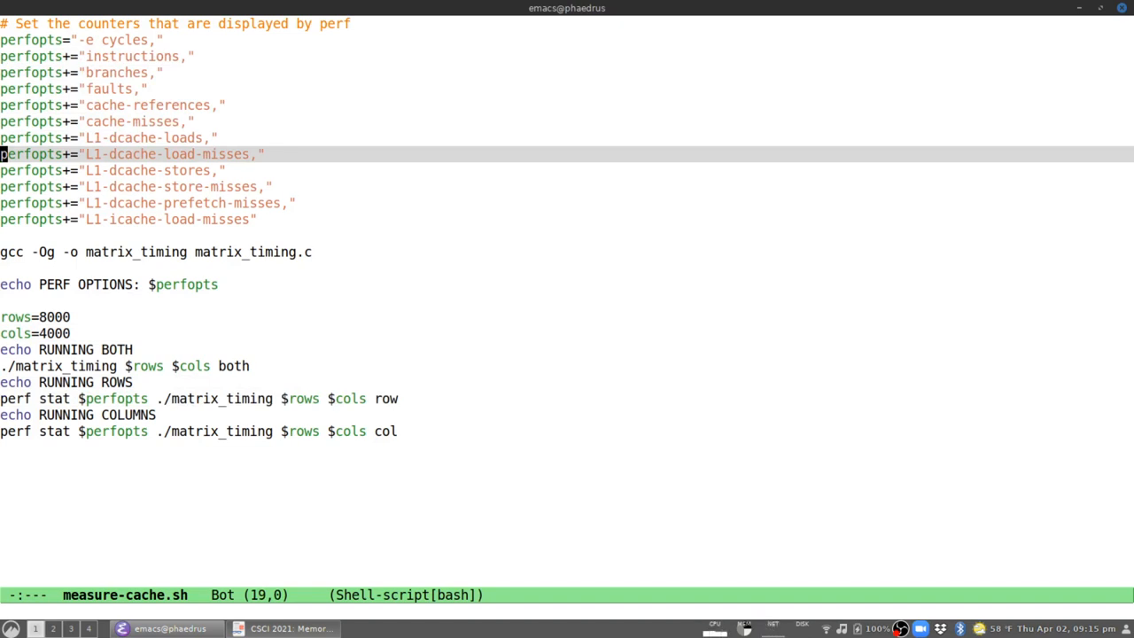
key("Up")
key("Up")
key("Up")
key("Up")
key("Down")
key("Down")
key("Down")
key("Down")
key("Down")
key("Down")
key("Down")
key("Down")
key("Down")
key("Down")
key("Down")
key("Down")
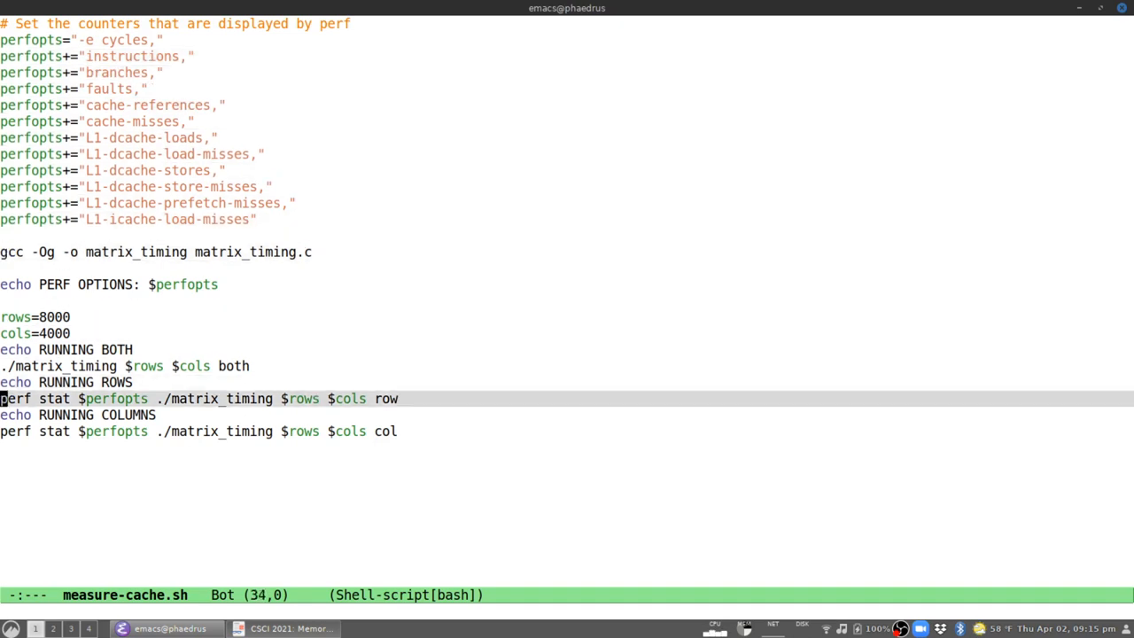
key("Up")
key("Up")
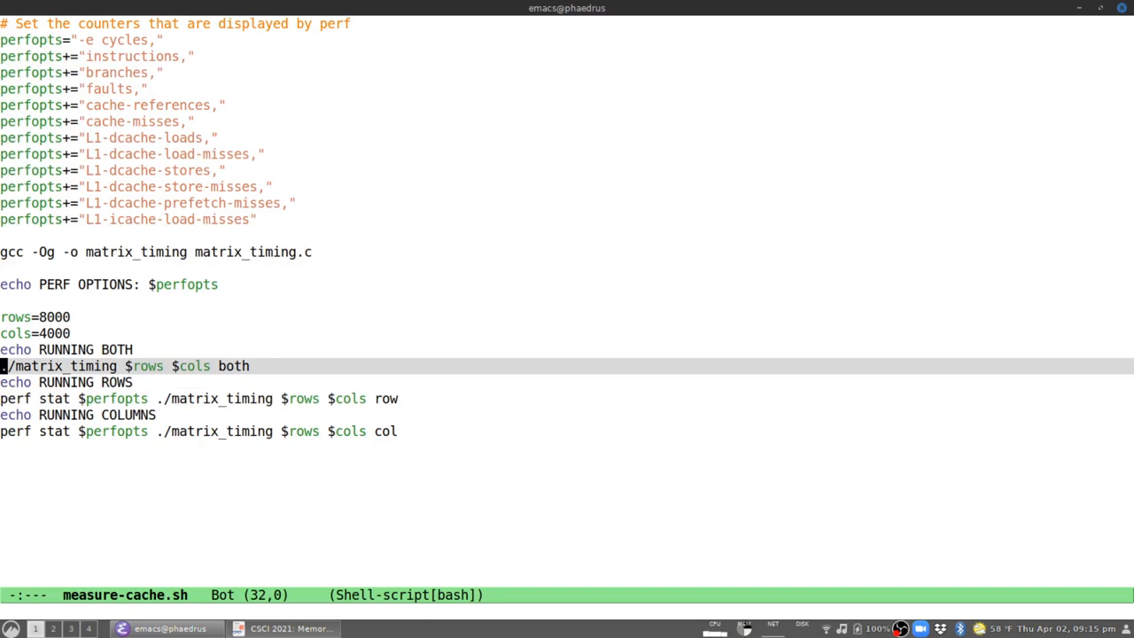
key("ctrl+x")
type("bsh")
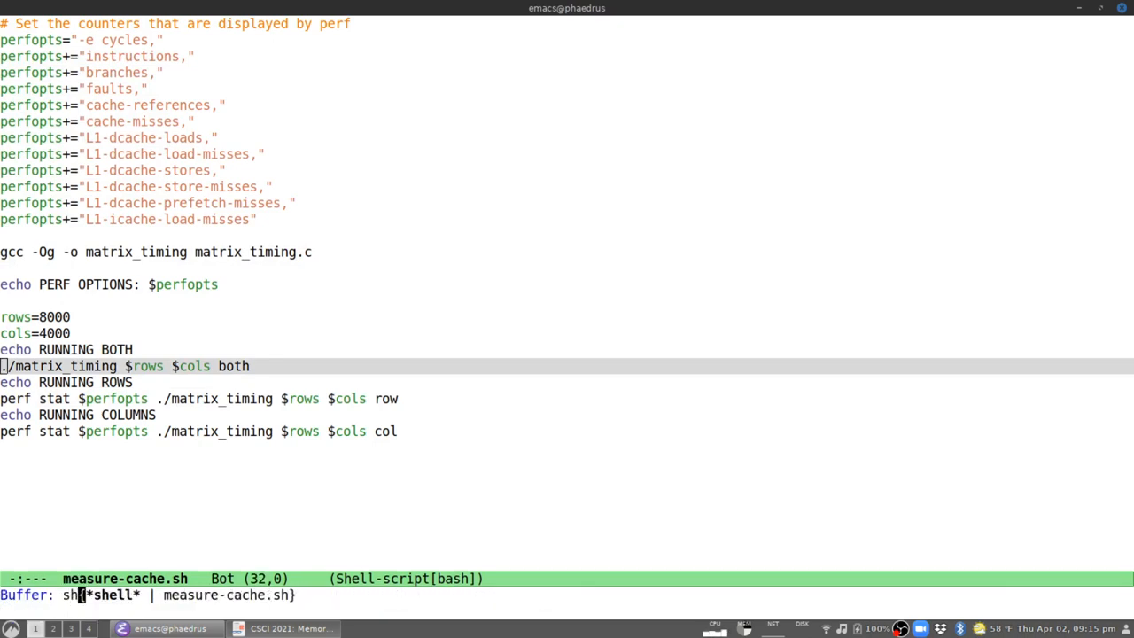
Step: Back in the shell, run ./measure-cache.sh via Tab completion
key("Return")
type("./")
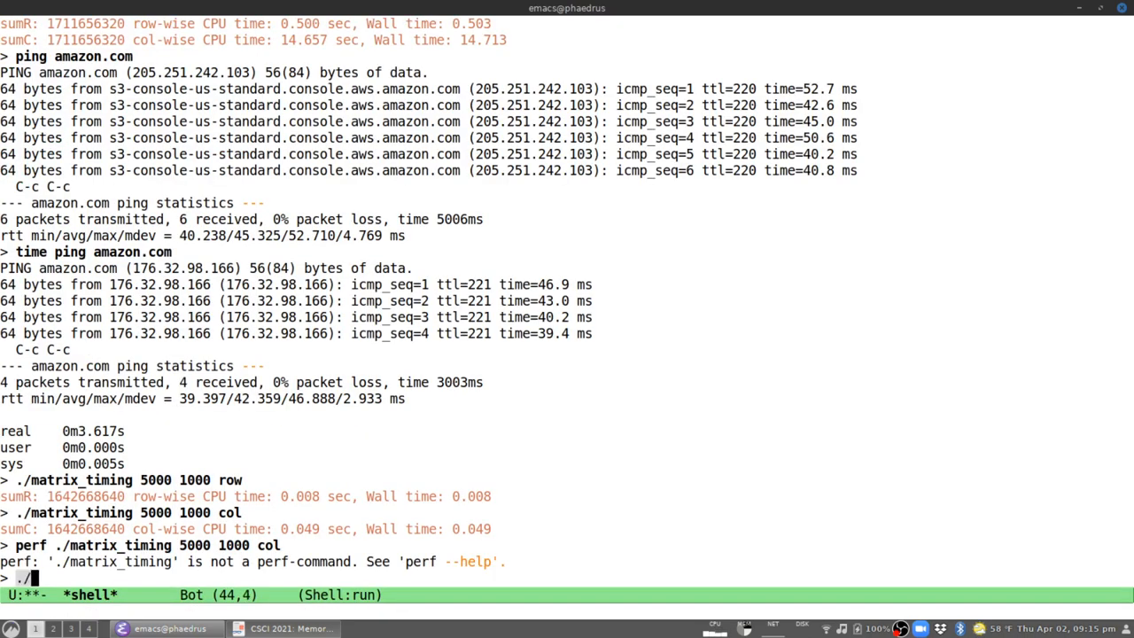
type("mea")
key("Tab")
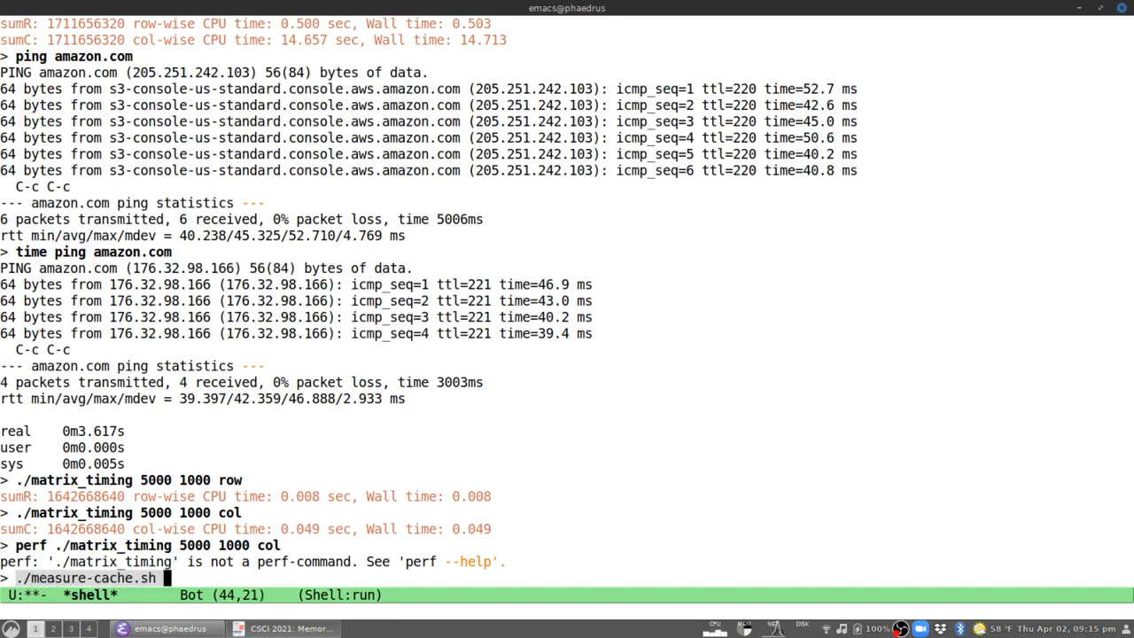
key("Return")
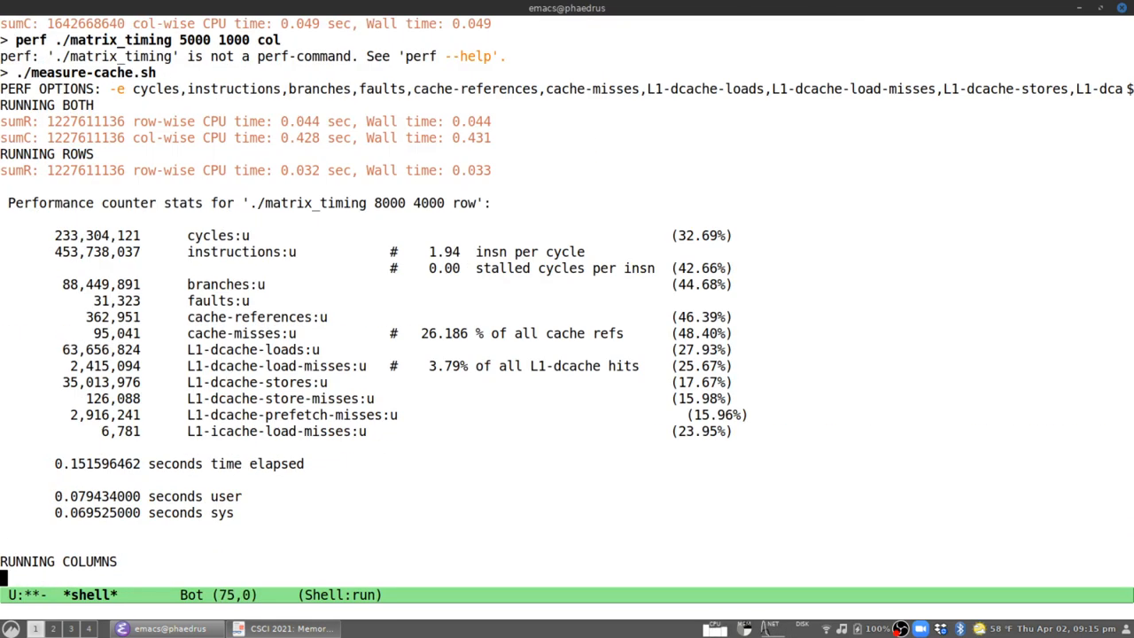
Step: Scroll back to the PERF OPTIONS counter list and down to the 8000 by 4000 row-wise timing and branch counts
key("Page_Up")
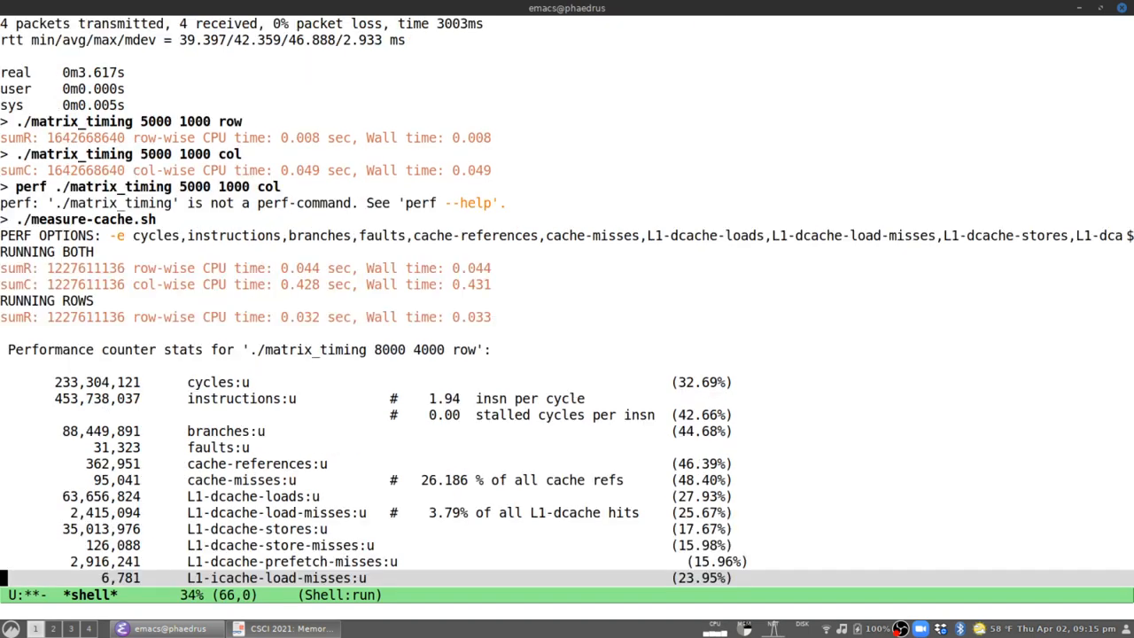
key("Up")
key("Up")
key("Up")
key("Up")
key("Up")
key("Up")
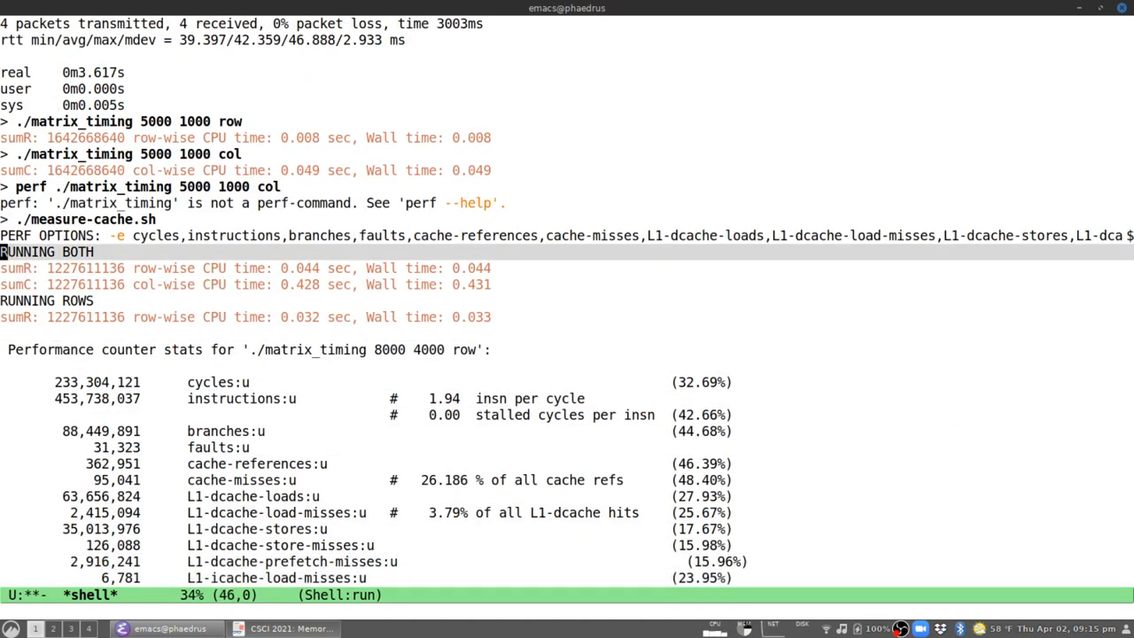
key("Up")
key("alt+f")
key("alt+f")
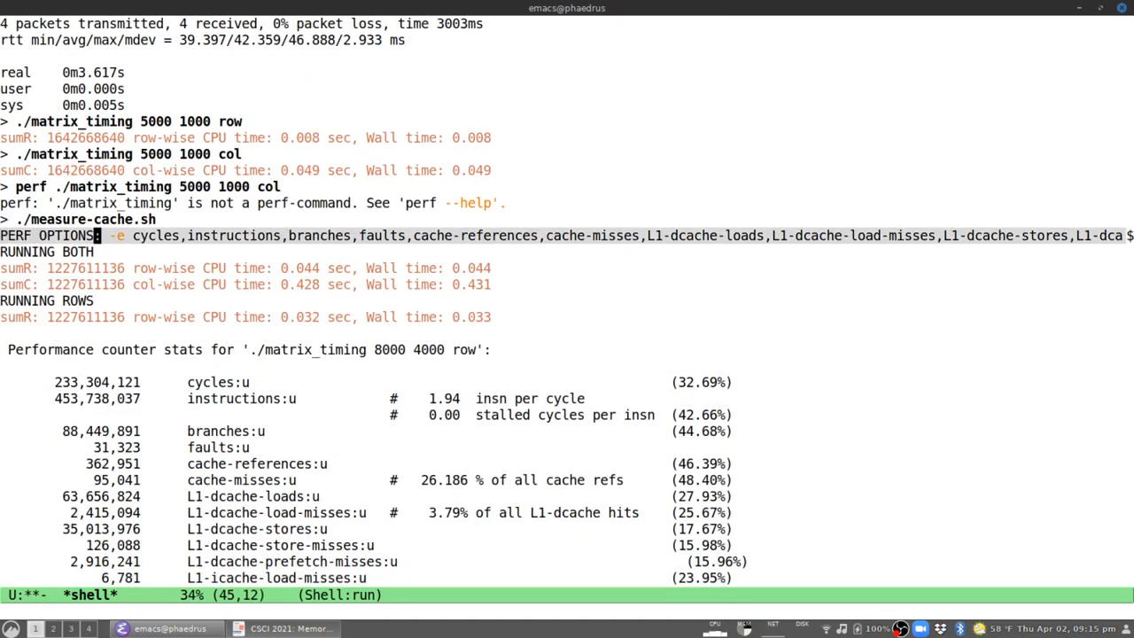
key("alt+f")
key("alt+f")
key("alt+f")
key("alt+f")
key("alt+f")
key("alt+f")
key("alt+f")
key("alt+f")
key("alt+f")
key("ctrl+a")
key("Down")
key("Down")
key("Down")
key("Down")
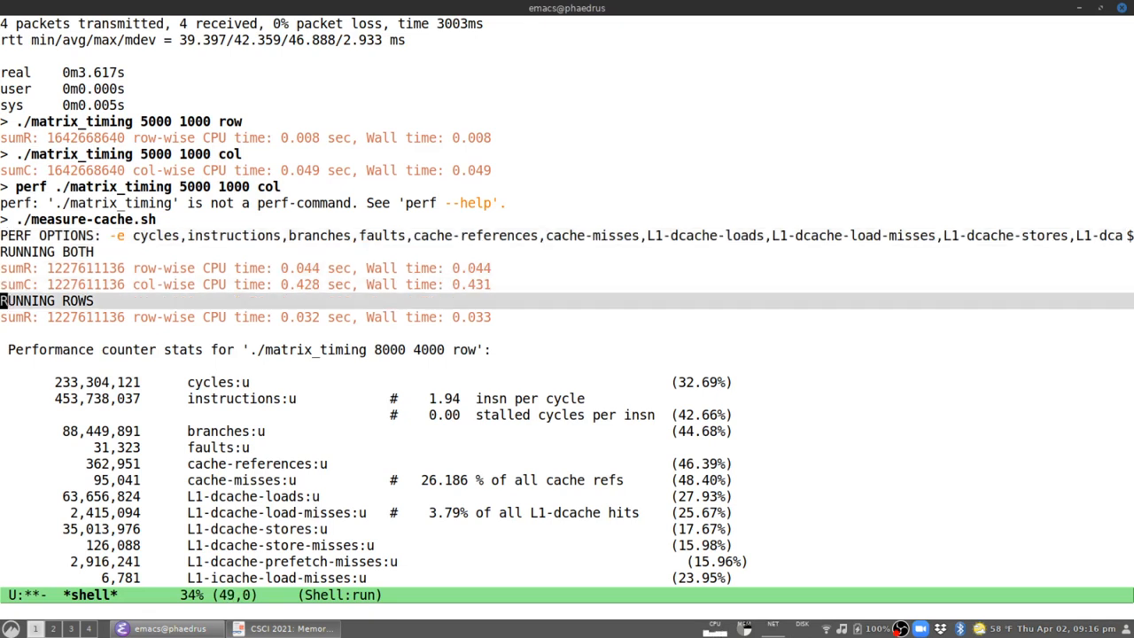
key("Down")
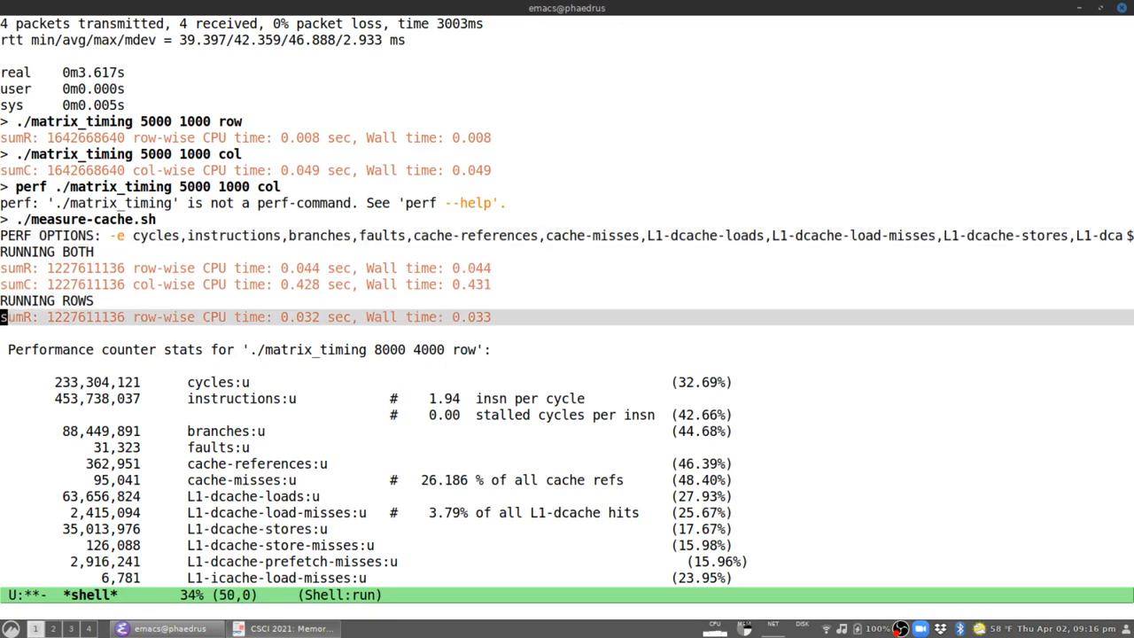
key("Down")
key("Down")
key("Down")
key("Down")
key("Down")
key("Down")
key("Down")
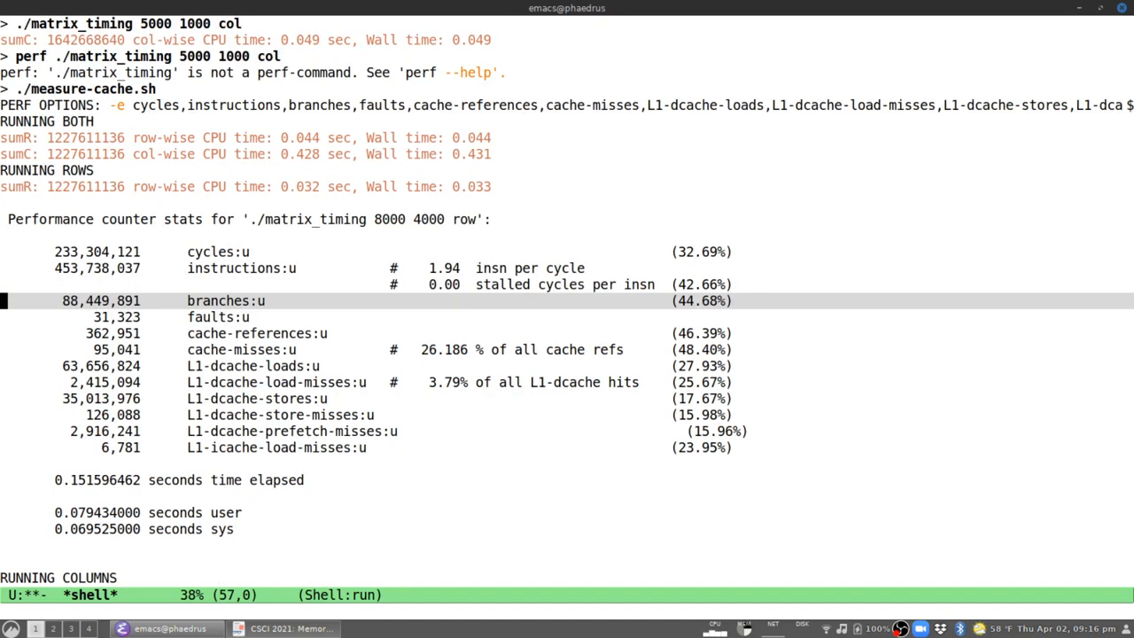
Step: Move down to the column-wise perf stats: 0.414 s CPU, 97.23% L1-dcache load misses
key("Up")
key("Up")
key("Up")
key("Down")
key("Down")
key("Down")
key("Down")
key("Down")
key("Down")
key("Down")
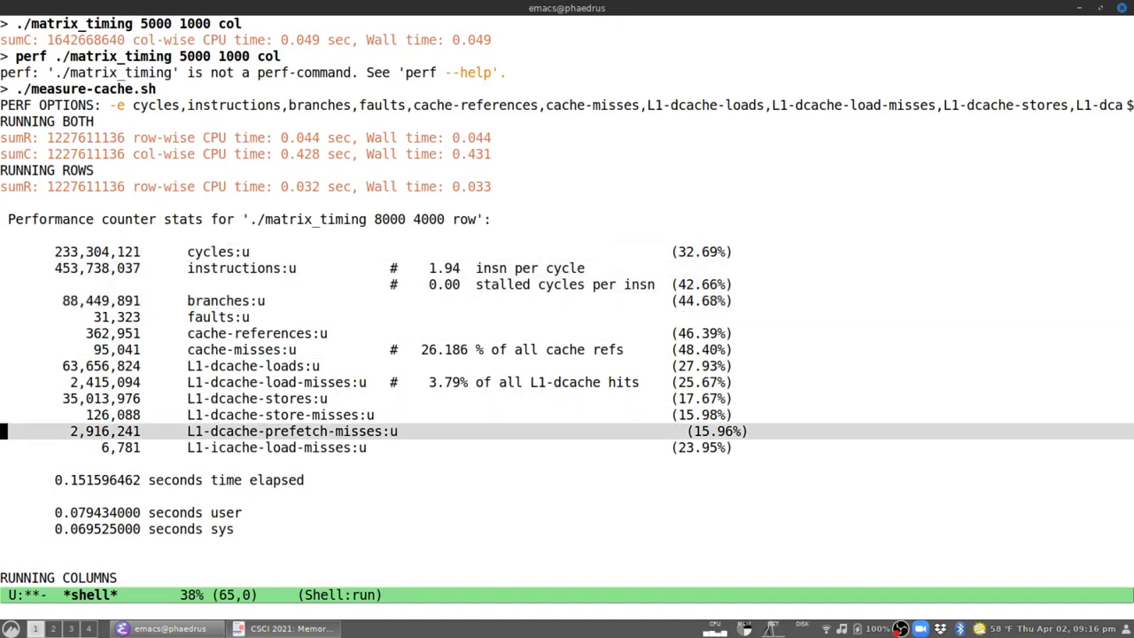
key("Down")
key("Down")
key("Down")
key("Down")
key("Down")
key("Down")
key("Down")
key("Down")
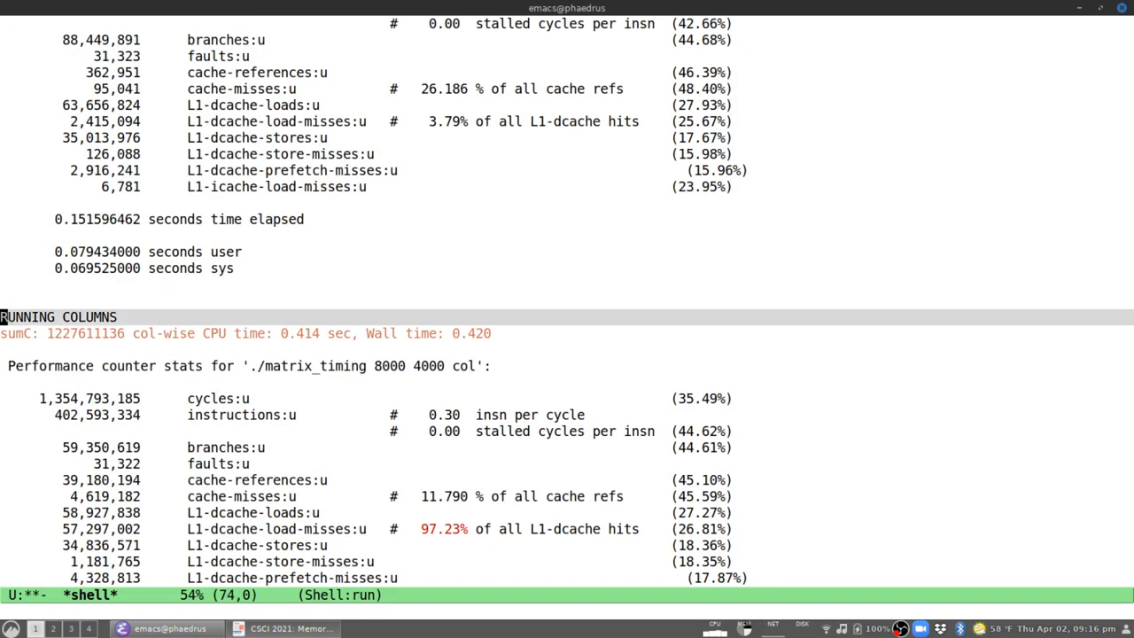
key("Down")
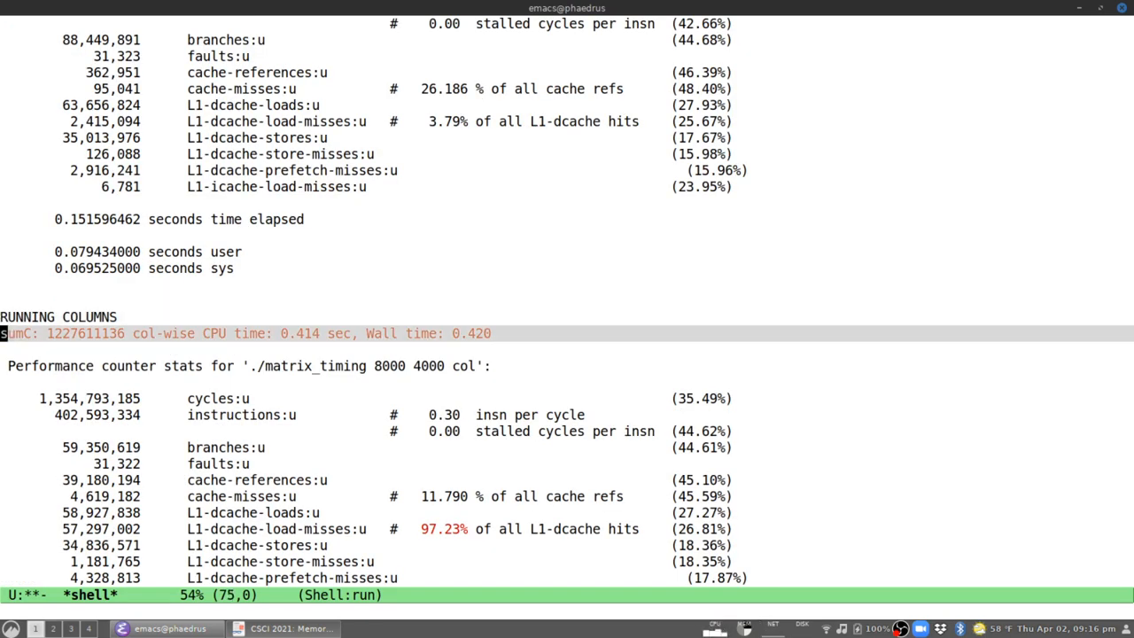
key("Down")
key("Down")
key("Down")
key("Down")
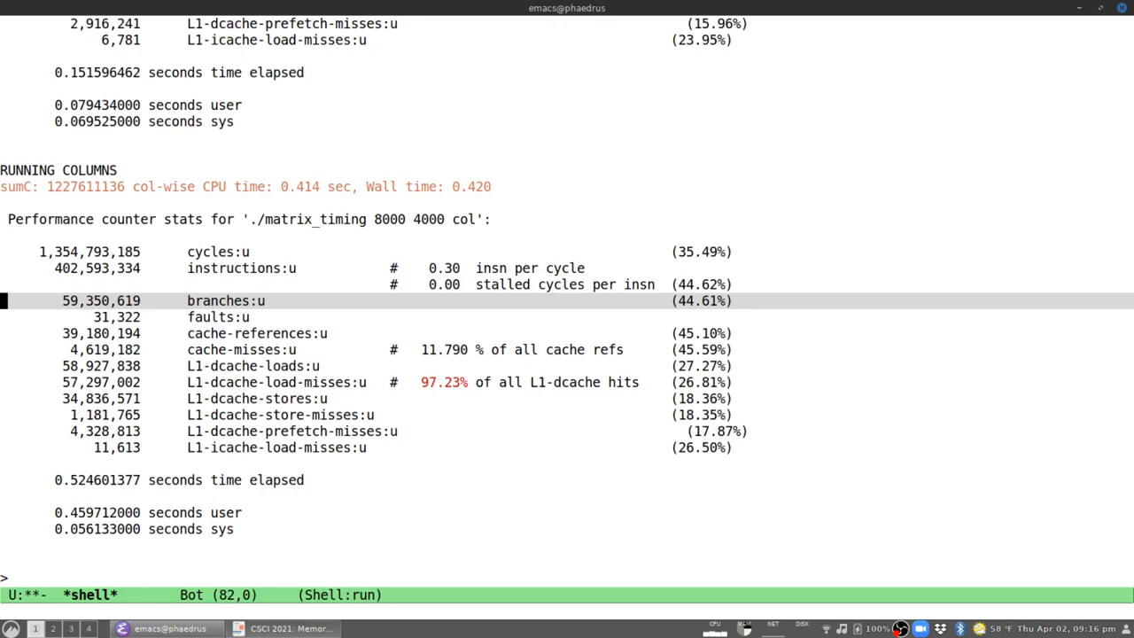